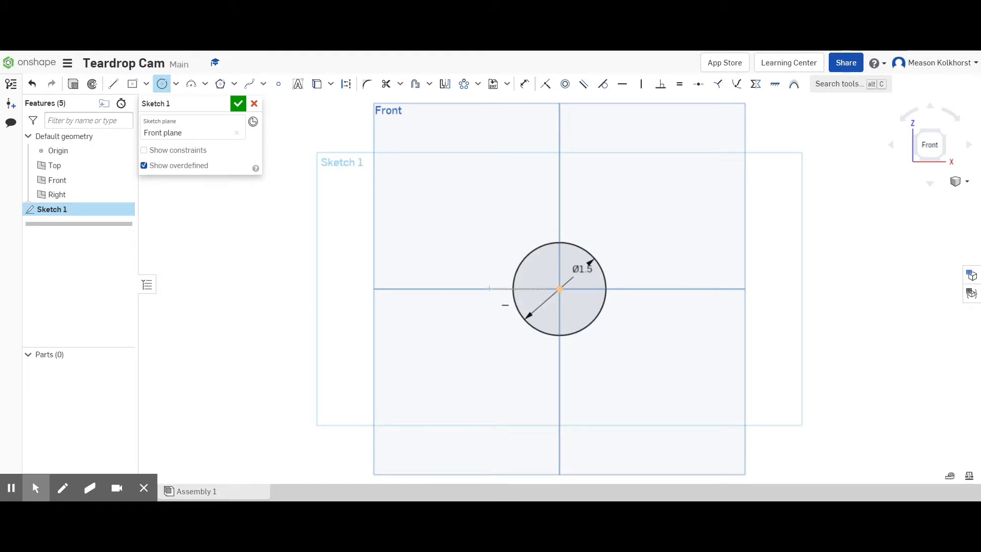
Sketch a 0.5 in diameter circle on the horizontal axis, just left of the 1.5 in circle.
click(486, 289)
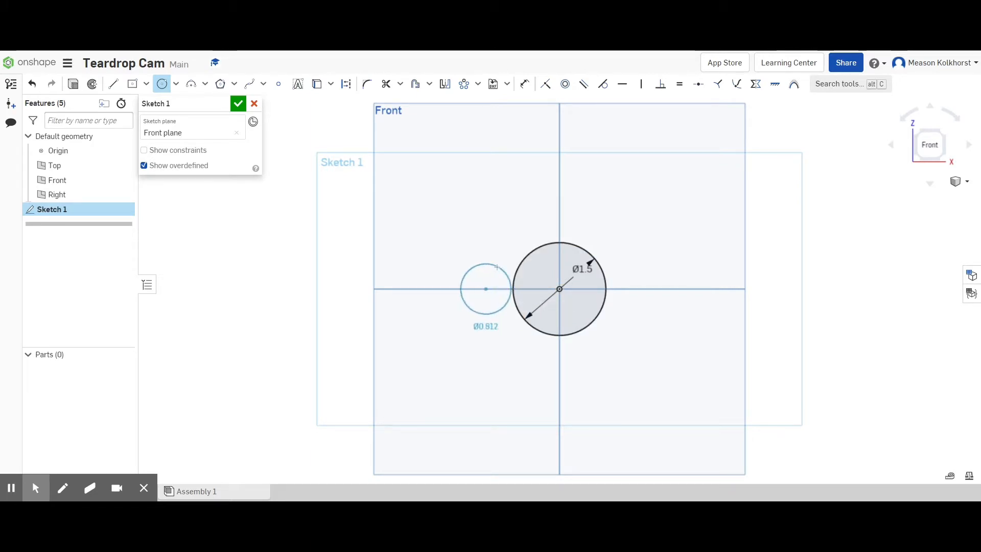
click(497, 266)
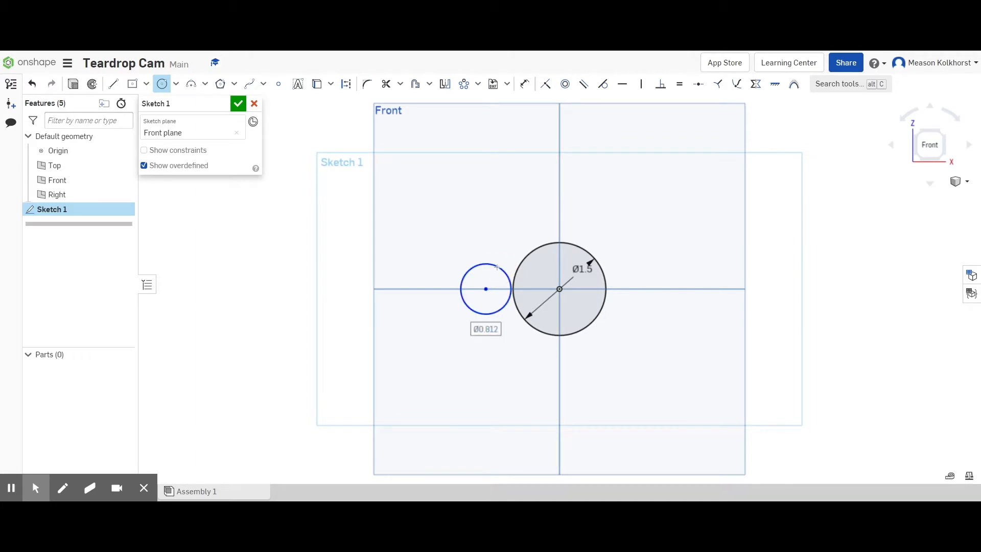
key(BackSpace)
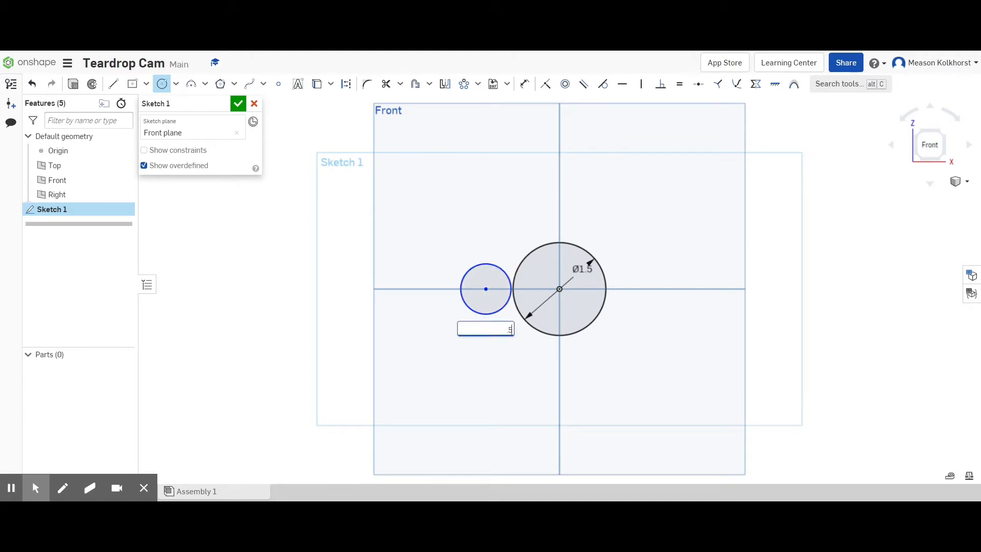
key(Return)
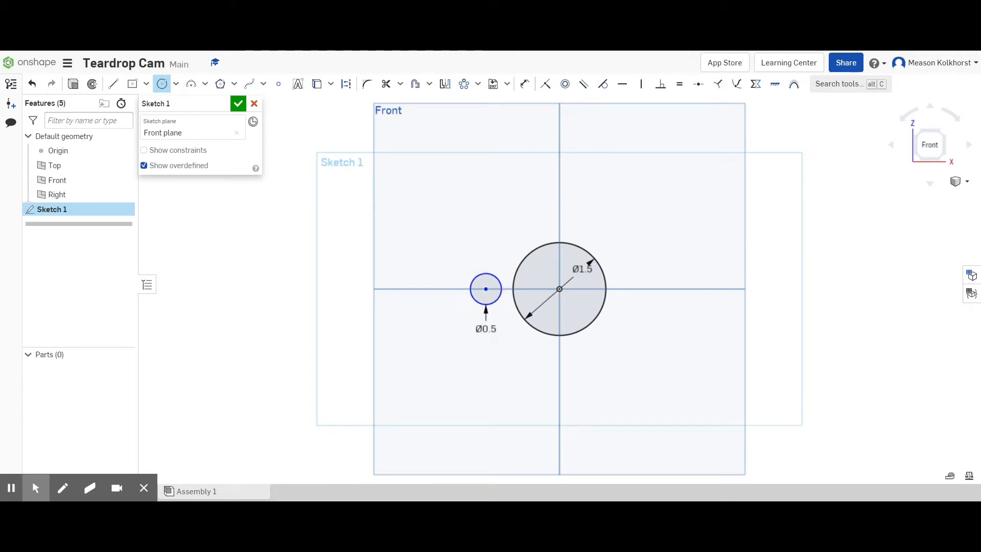
Dimension the distance between the centers of the small and large circles as 1 in.
click(525, 84)
click(486, 289)
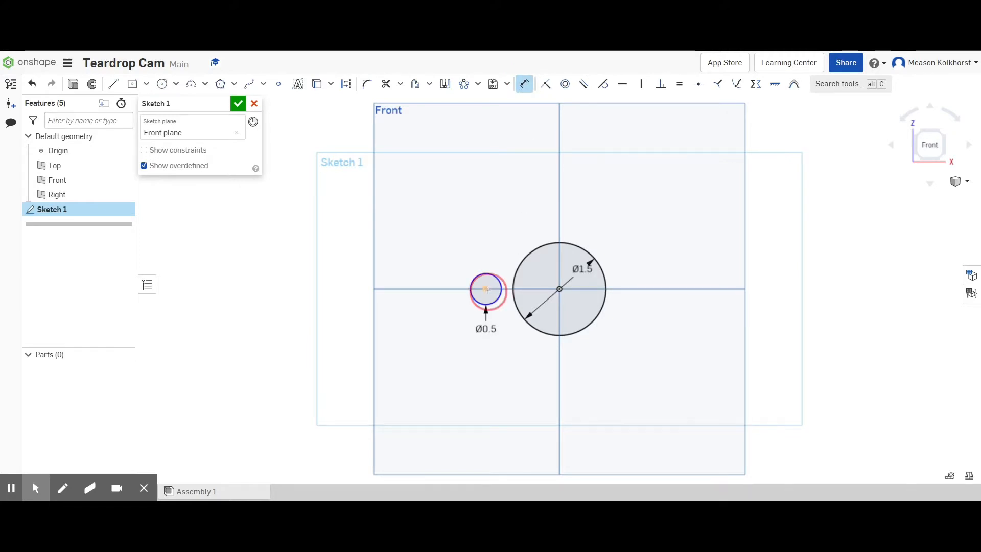
click(560, 289)
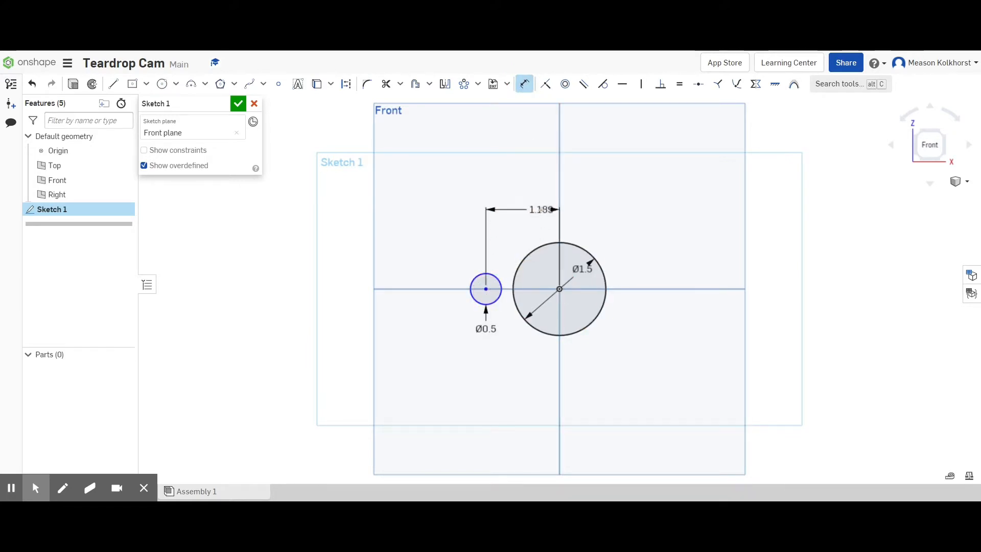
click(540, 210)
text(1)
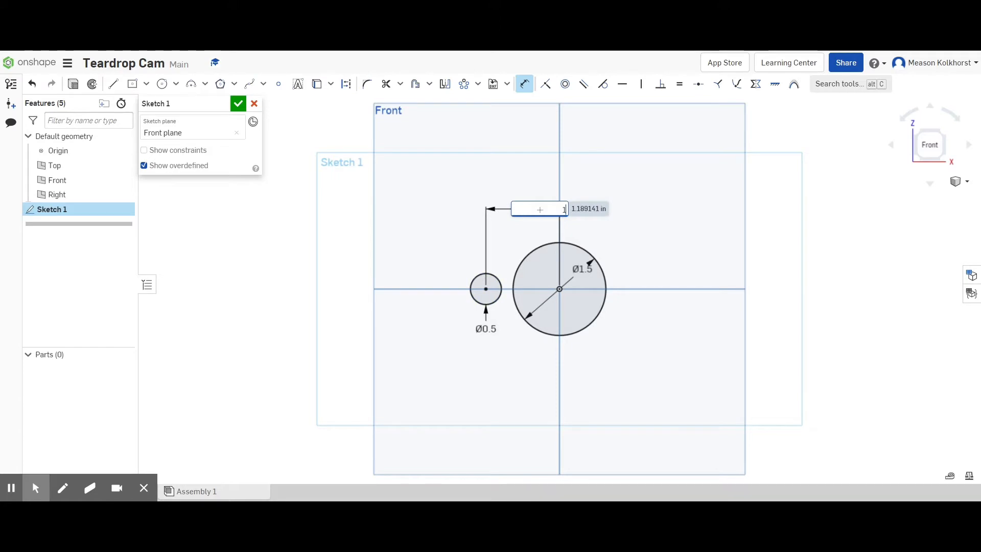
key(Return)
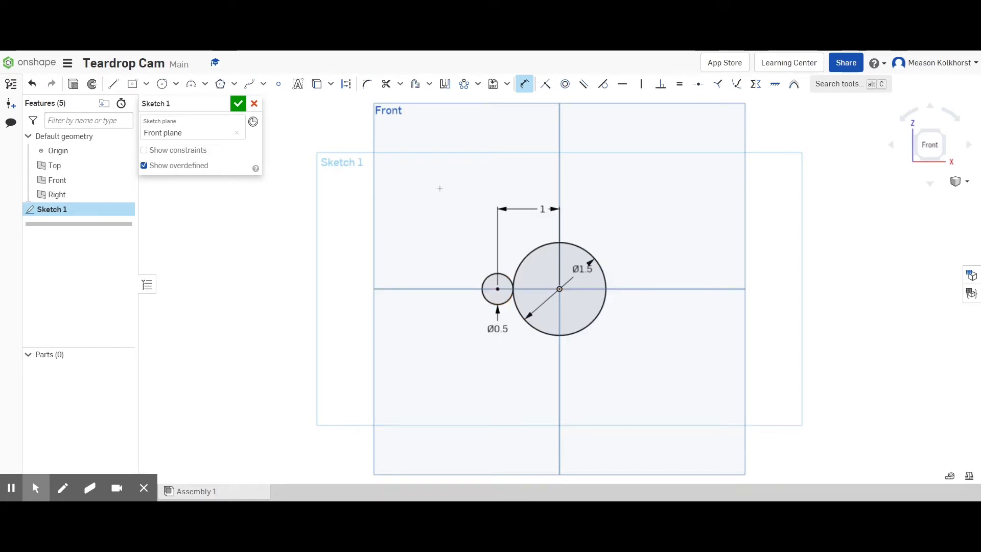
Sketch two separate short lines from the small circle toward the large circle, about 0.29 in long above the axis and 0.28 in below.
click(114, 85)
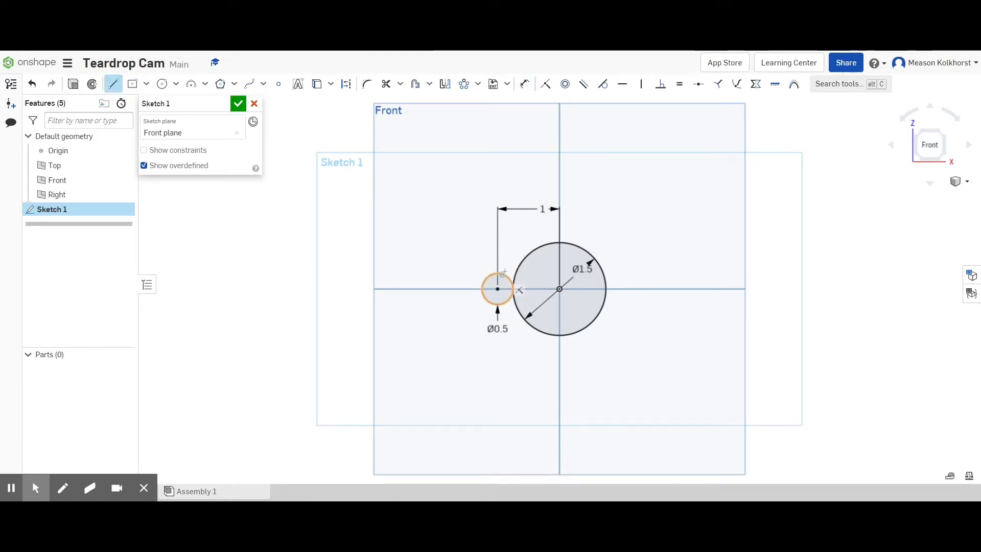
click(503, 274)
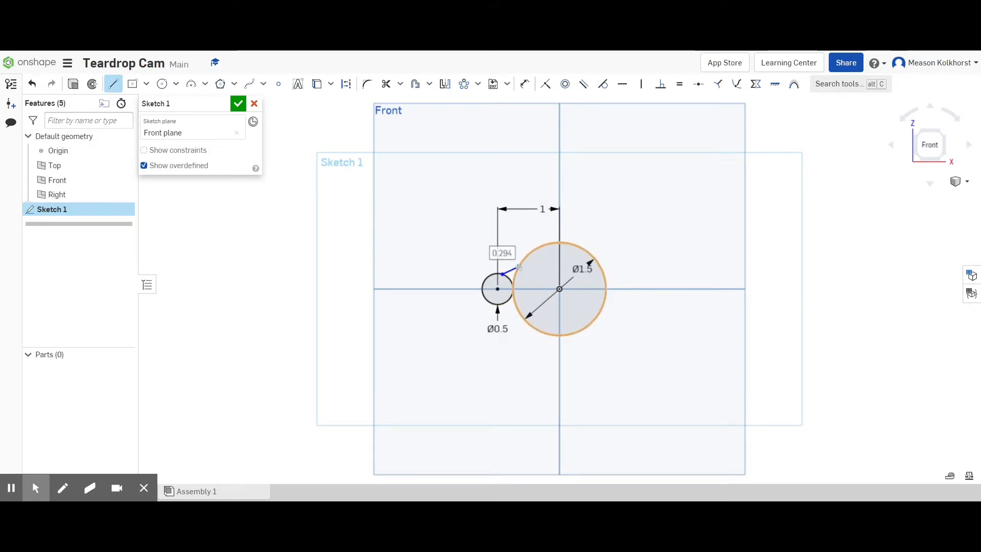
click(518, 266)
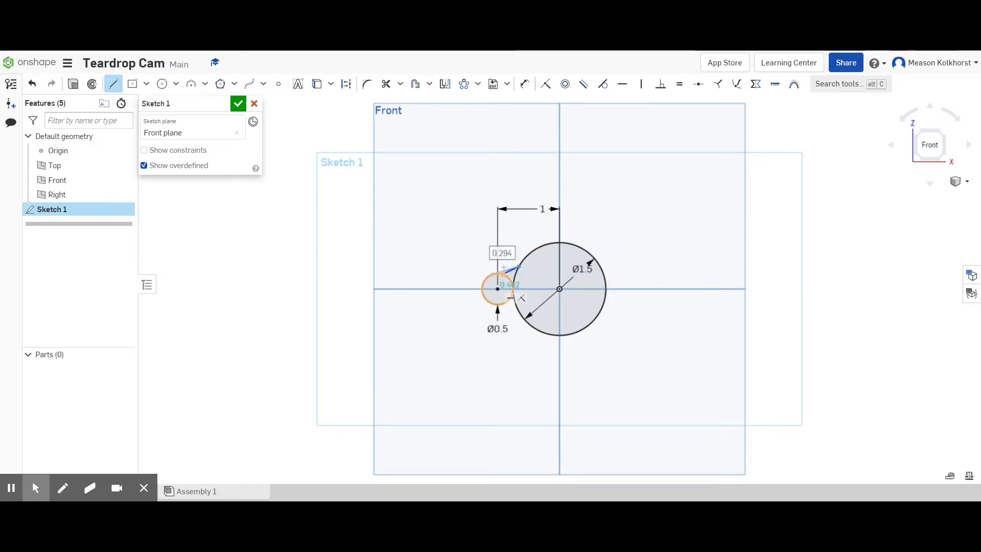
key(Escape)
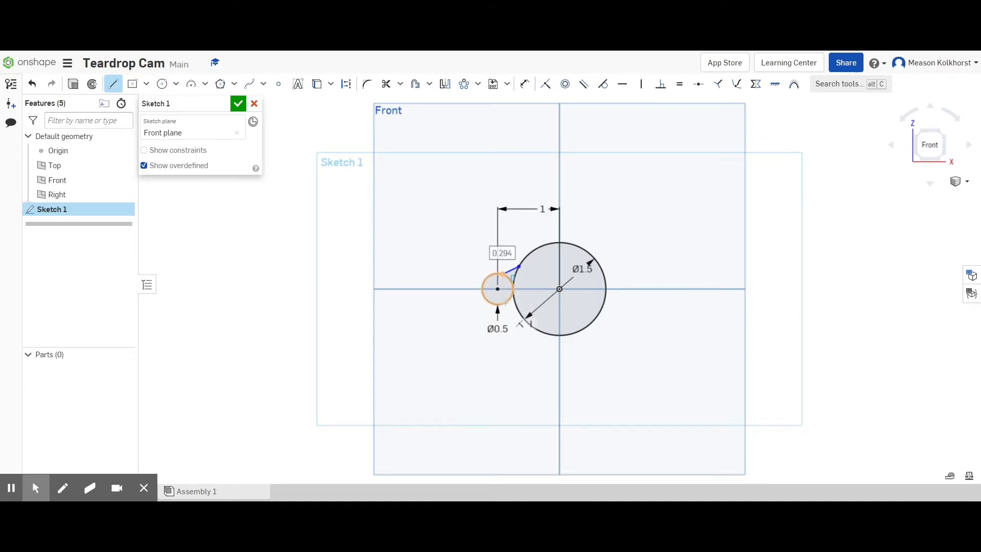
click(507, 301)
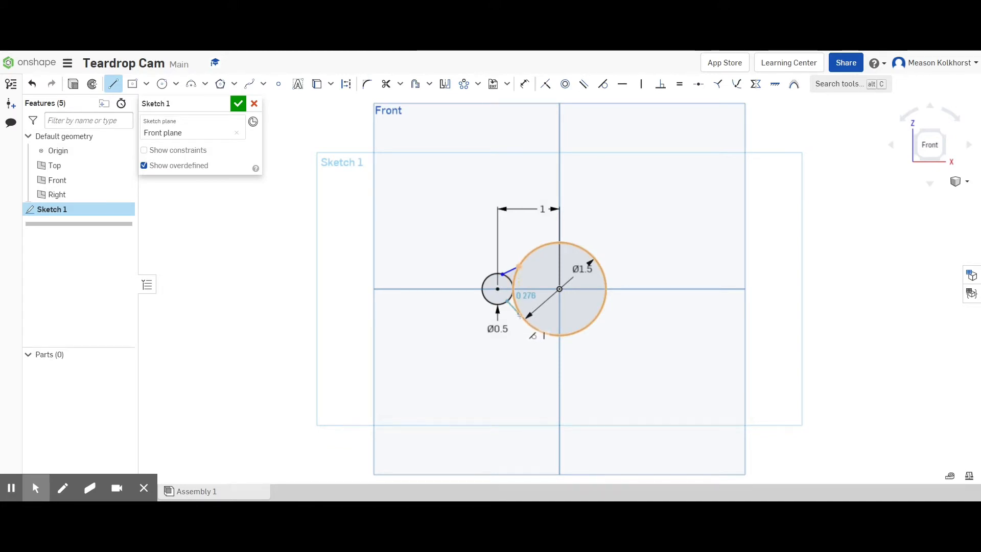
click(520, 314)
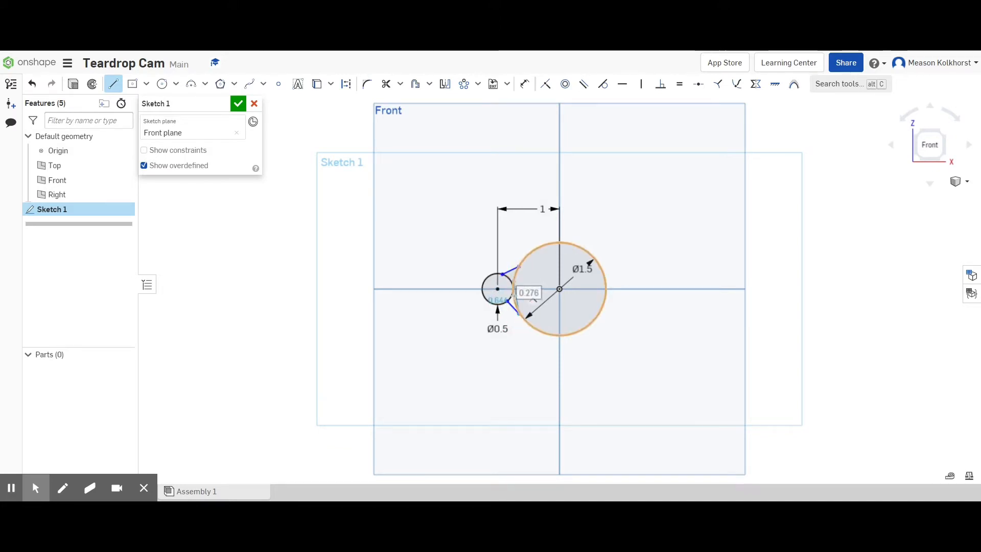
click(518, 313)
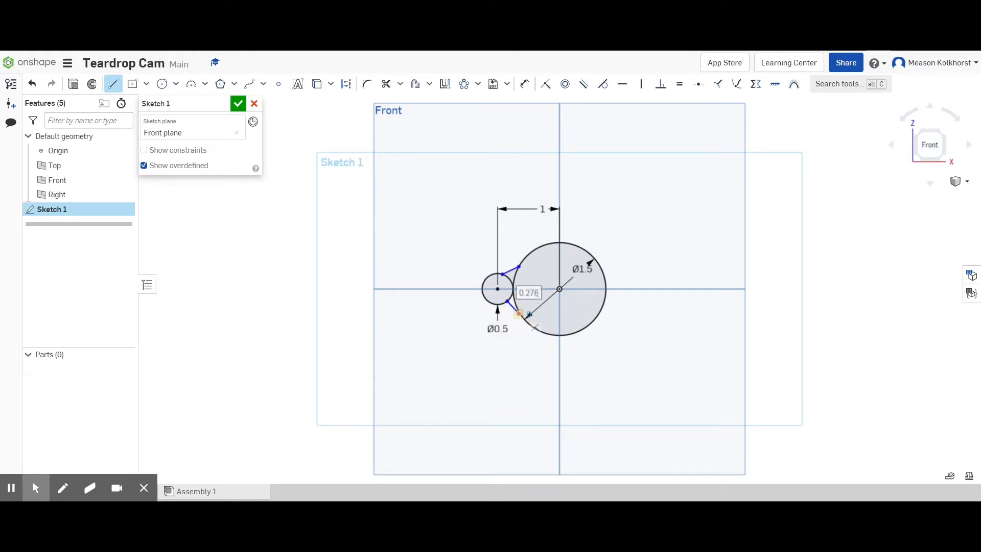
Constrain the lower line tangent to the large circle and make its free endpoint coincident with that circle.
click(604, 84)
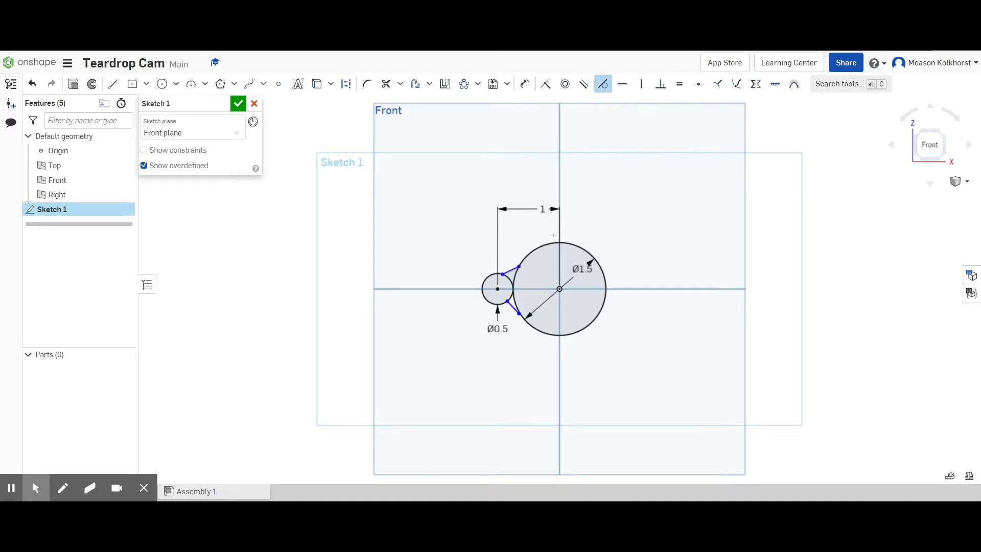
scroll(520, 315, up, 10)
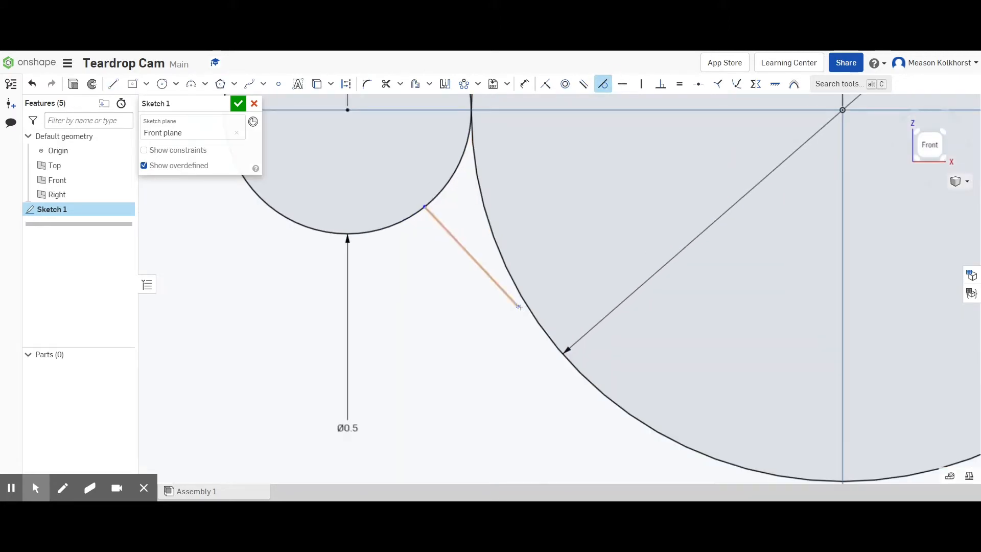
click(517, 306)
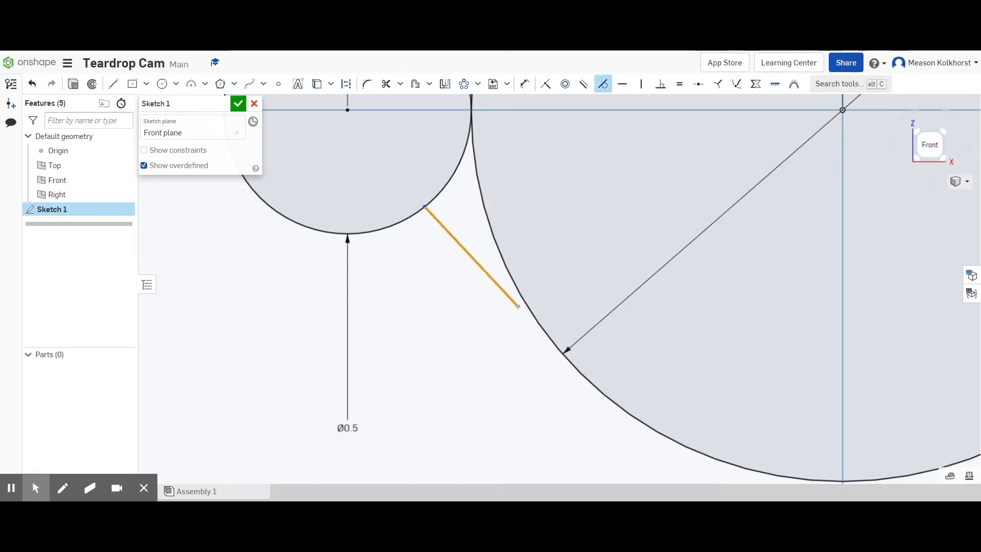
click(532, 310)
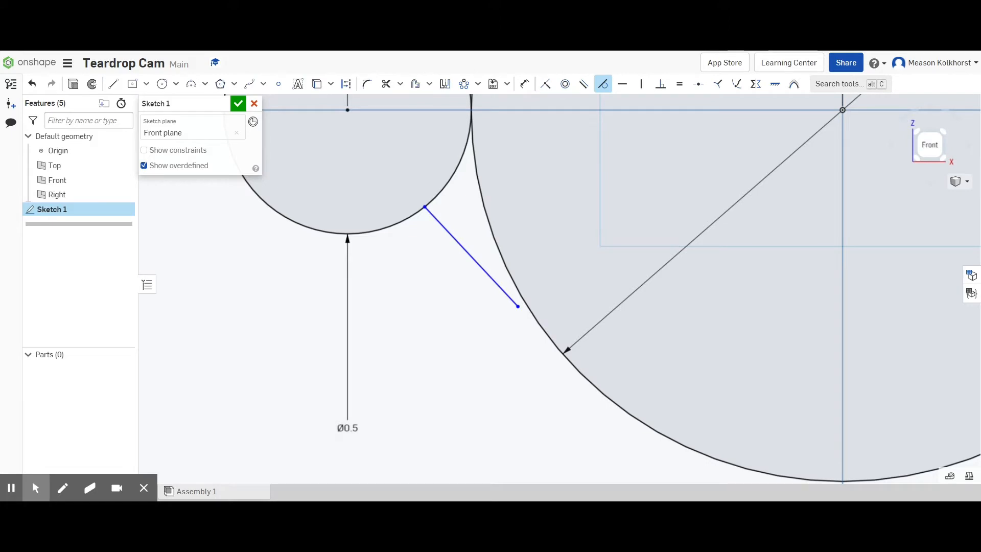
scroll(533, 312, down, 1)
click(545, 84)
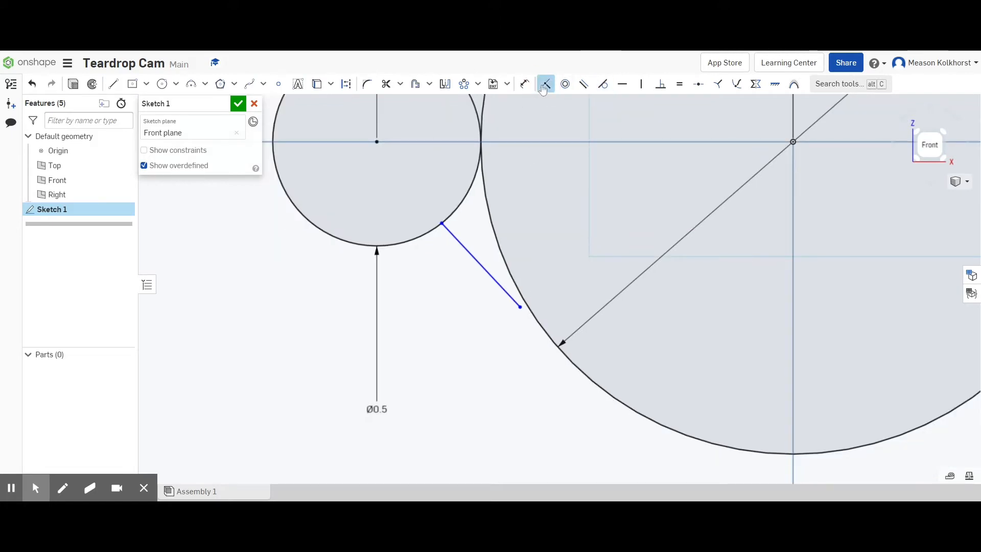
click(521, 308)
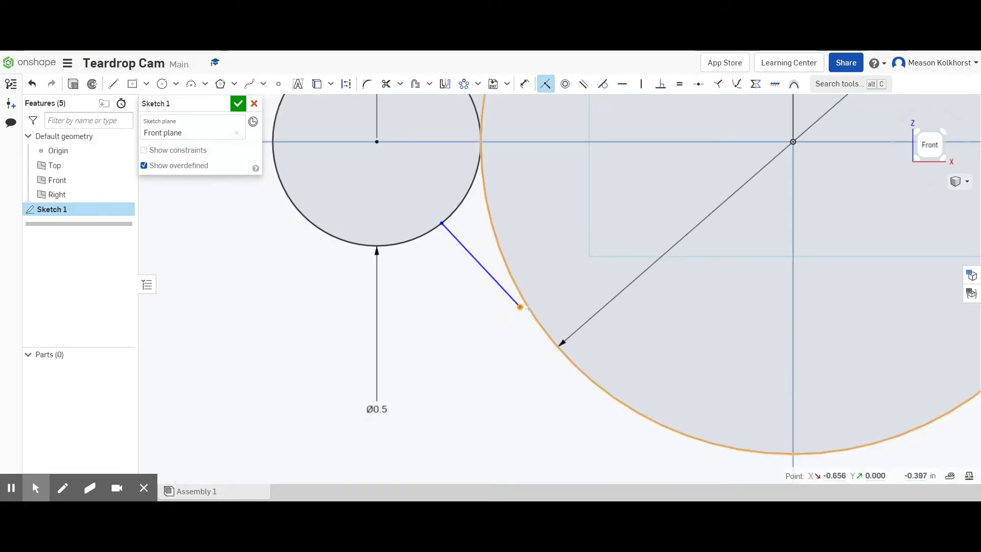
click(528, 308)
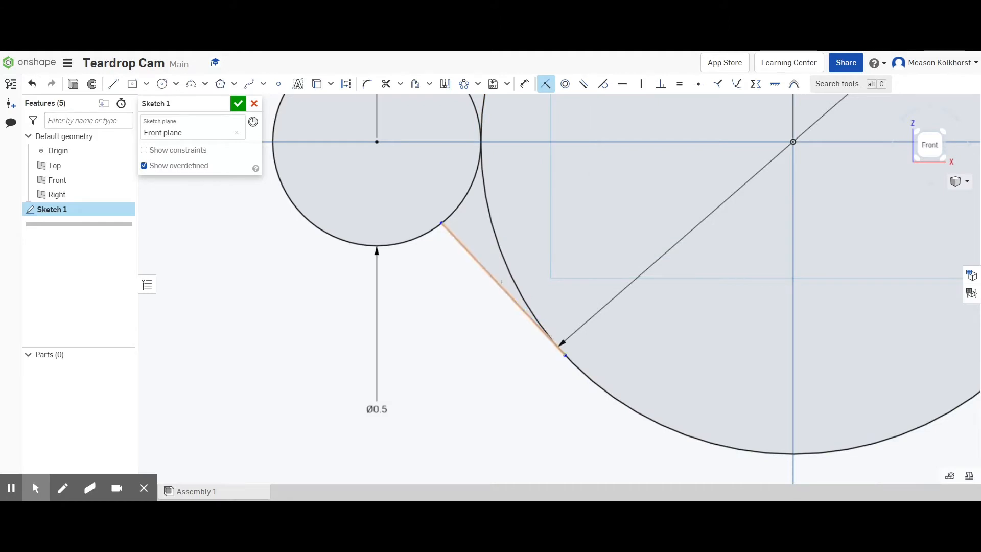
Constrain the lower connecting line tangent to the small circle.
click(604, 86)
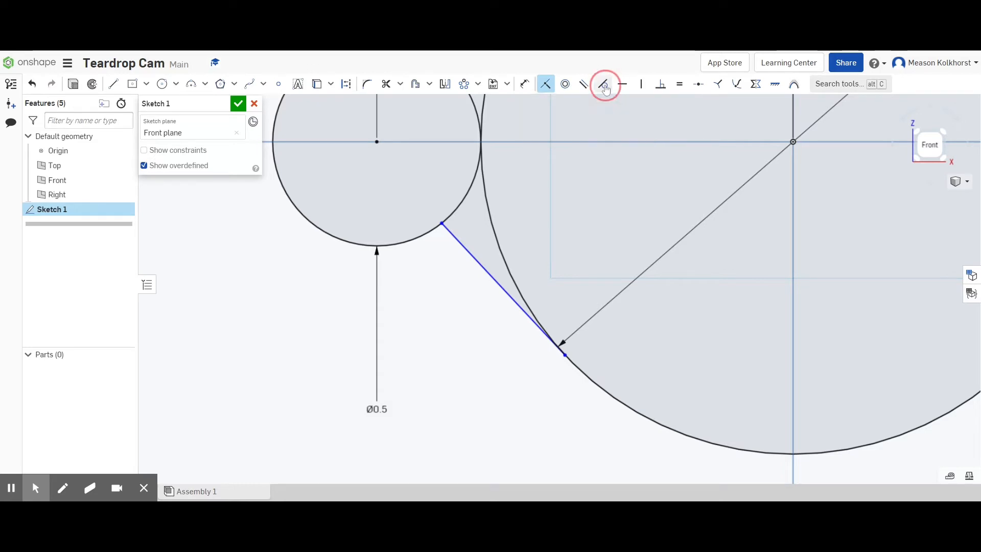
click(443, 234)
click(401, 247)
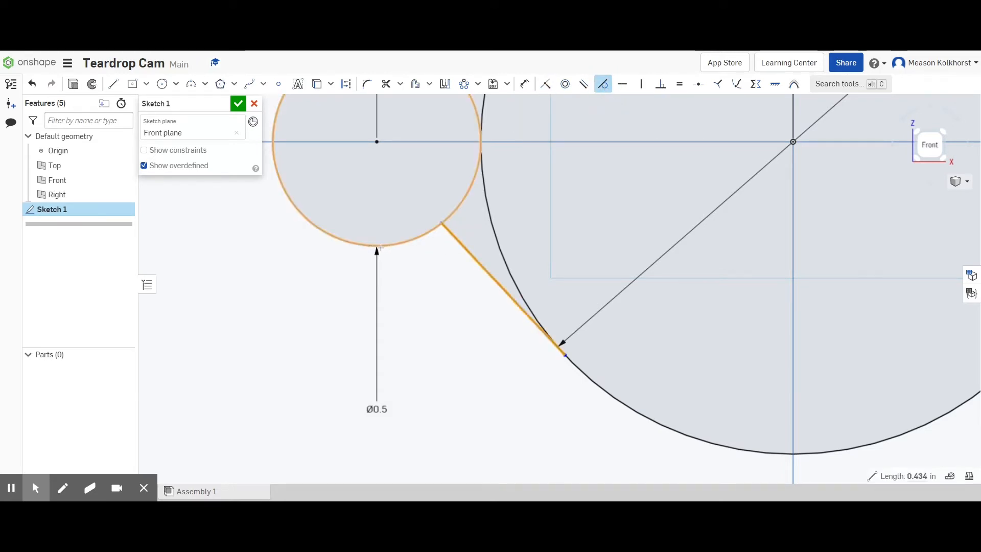
click(381, 248)
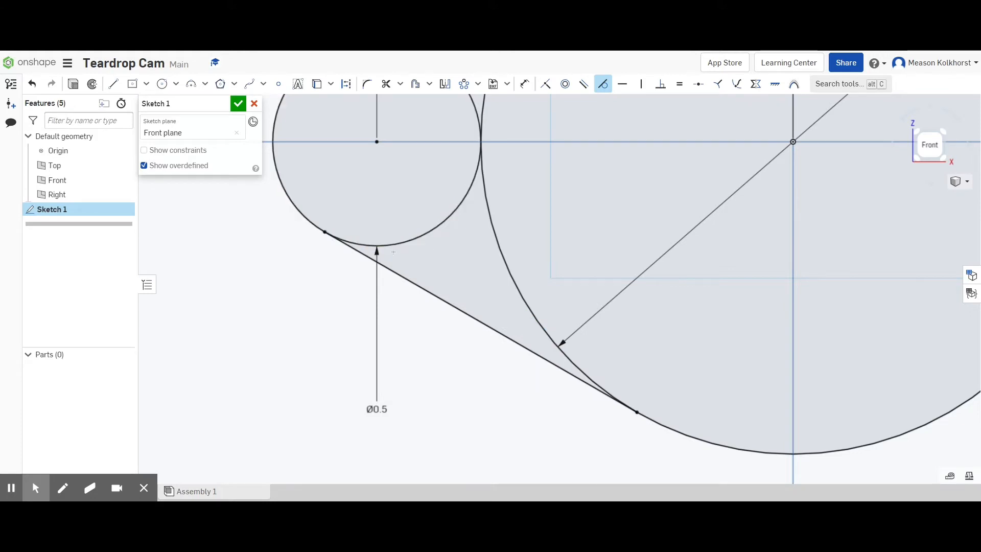
Constrain the upper connecting line tangent to both the small circle and the large circle.
scroll(393, 252, down, 5)
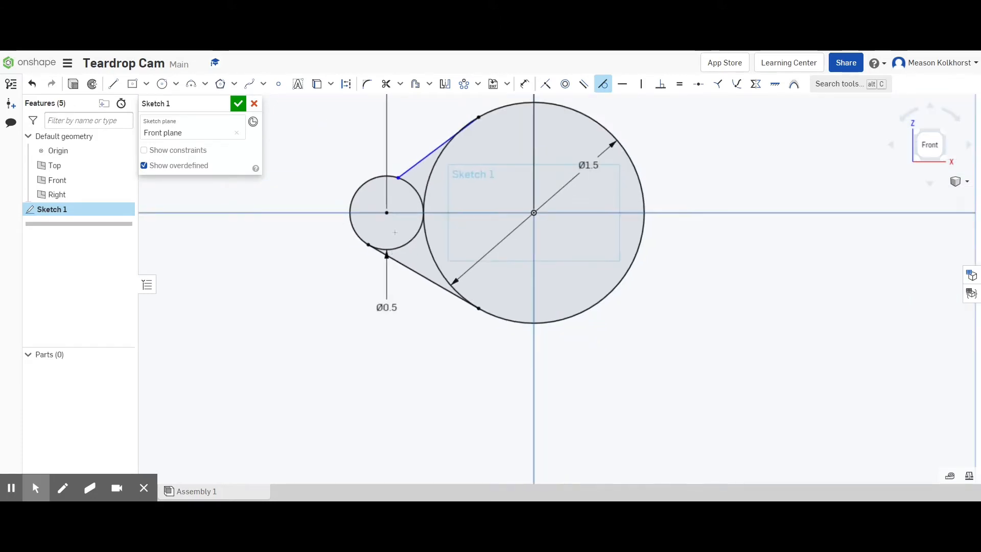
scroll(428, 165, up, 3)
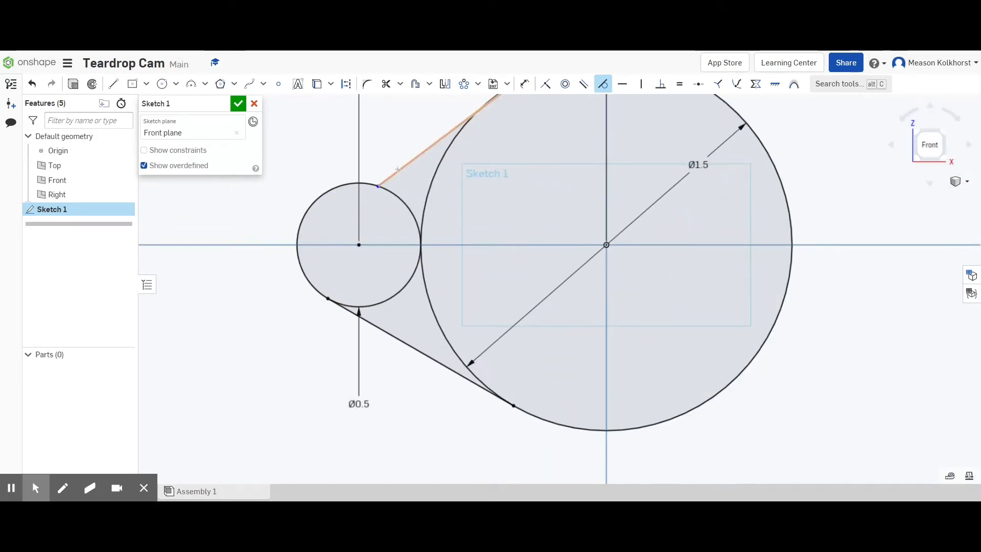
click(397, 168)
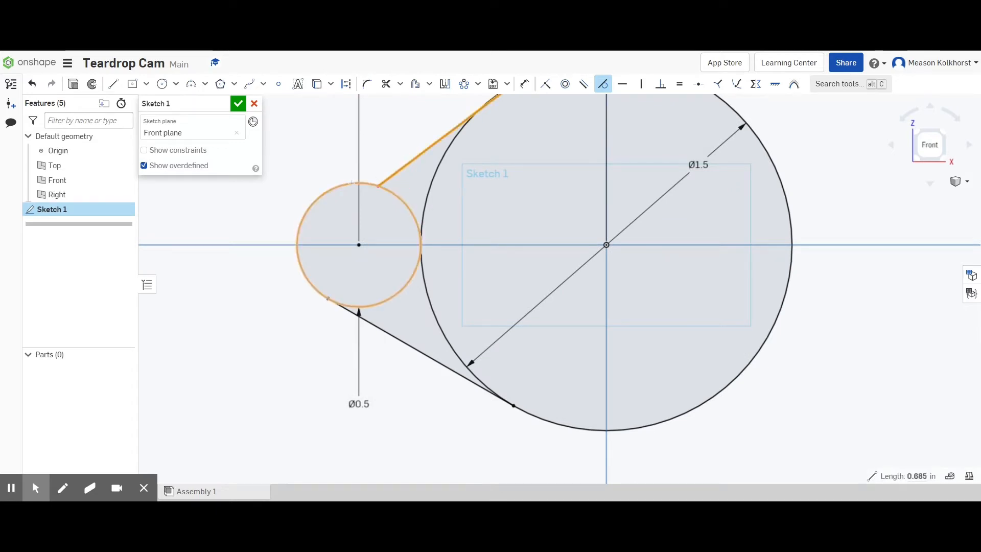
click(352, 183)
scroll(465, 137, down, 4)
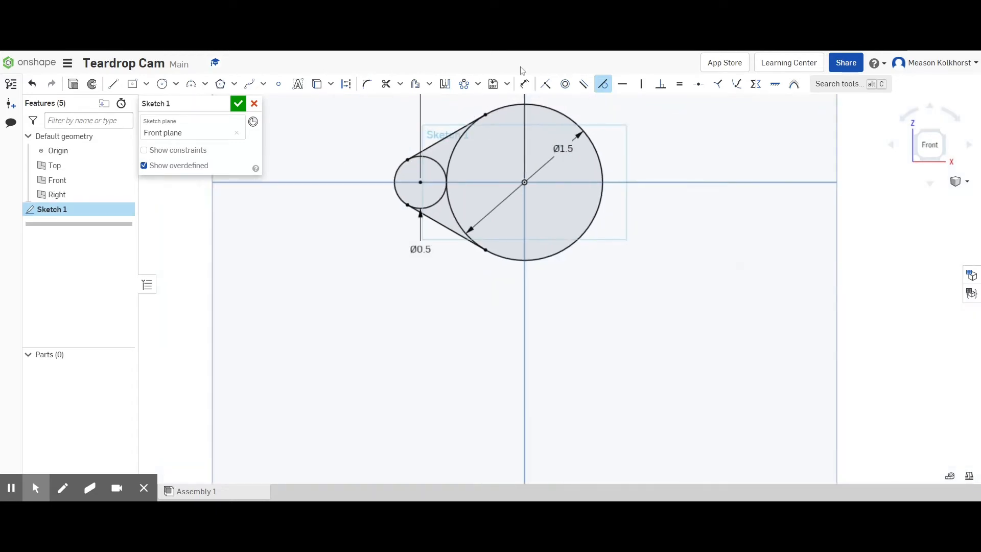
scroll(501, 107, up, 5)
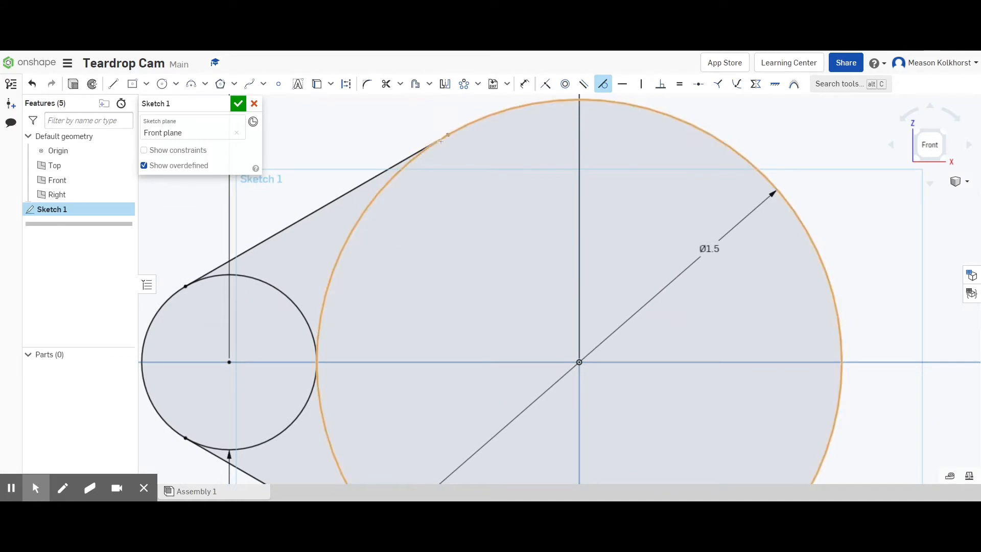
click(406, 159)
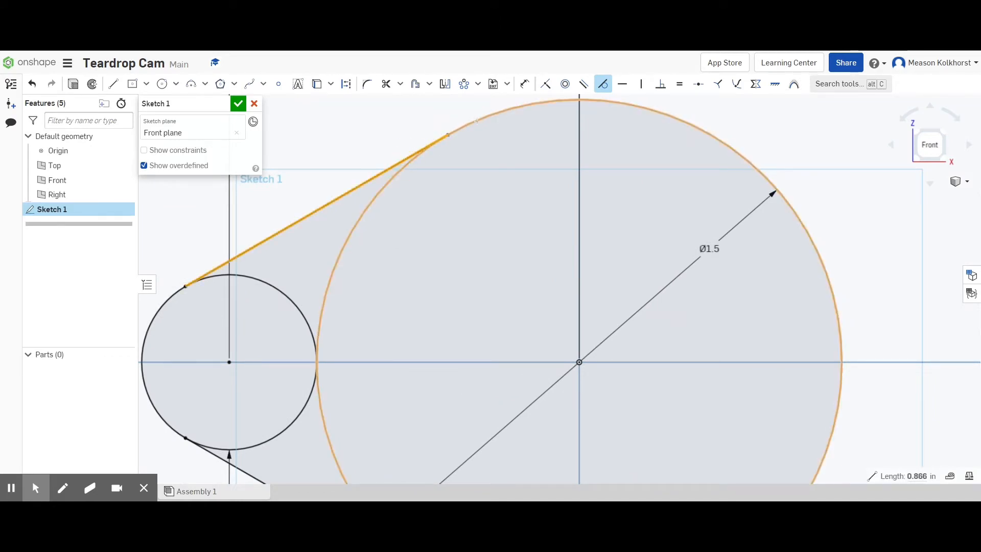
click(477, 121)
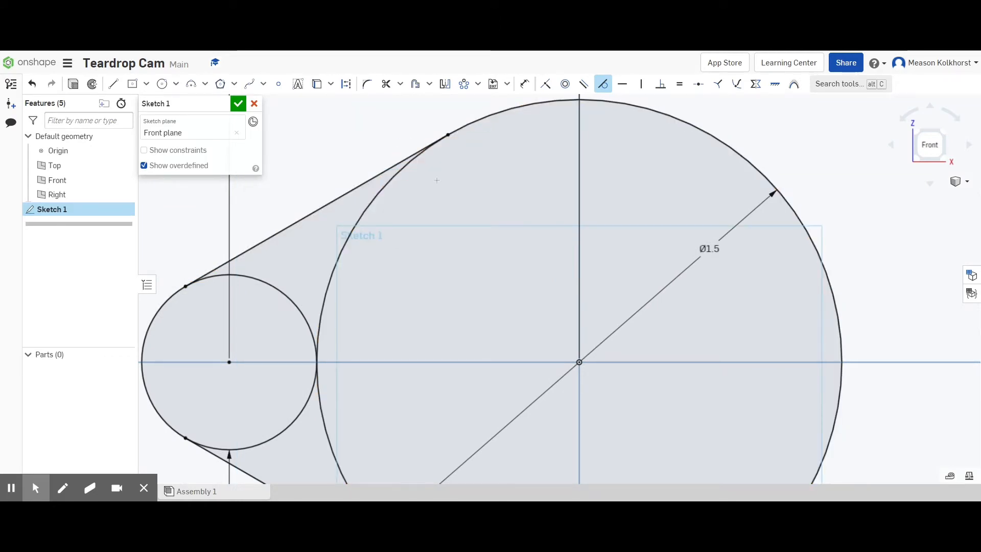
Sketch a 0.25 by 0.25 in center point rectangle at the large circle's center and finish the sketch.
scroll(290, 238, down, 4)
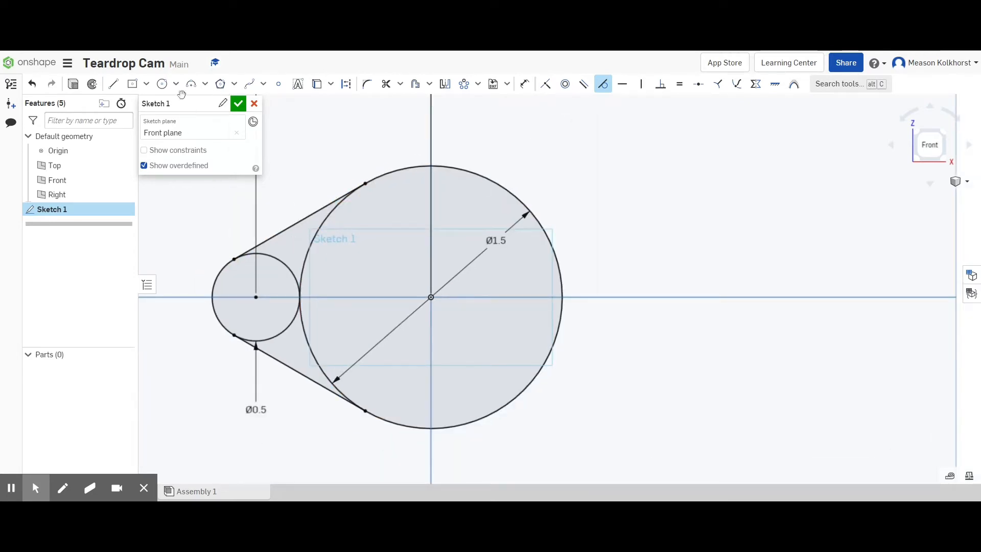
click(146, 85)
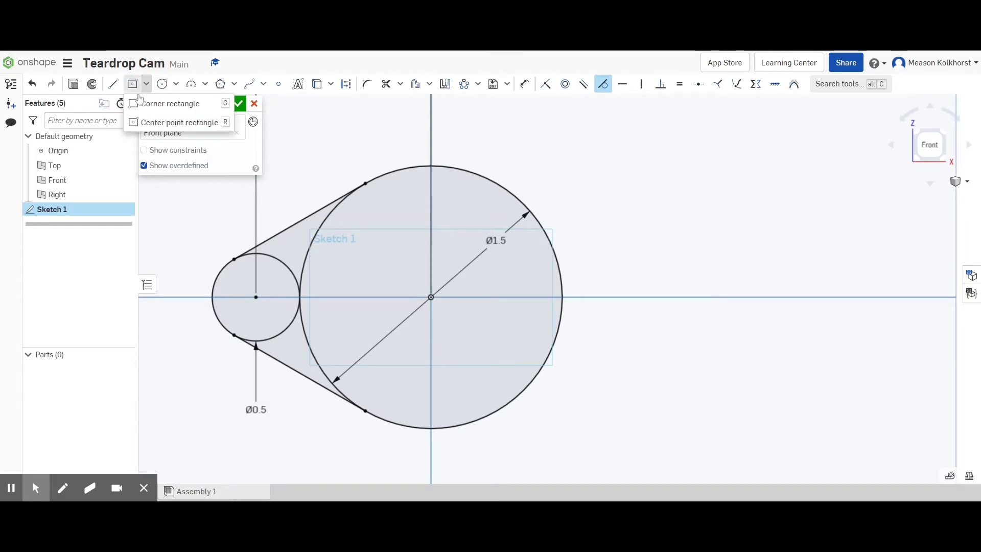
click(152, 125)
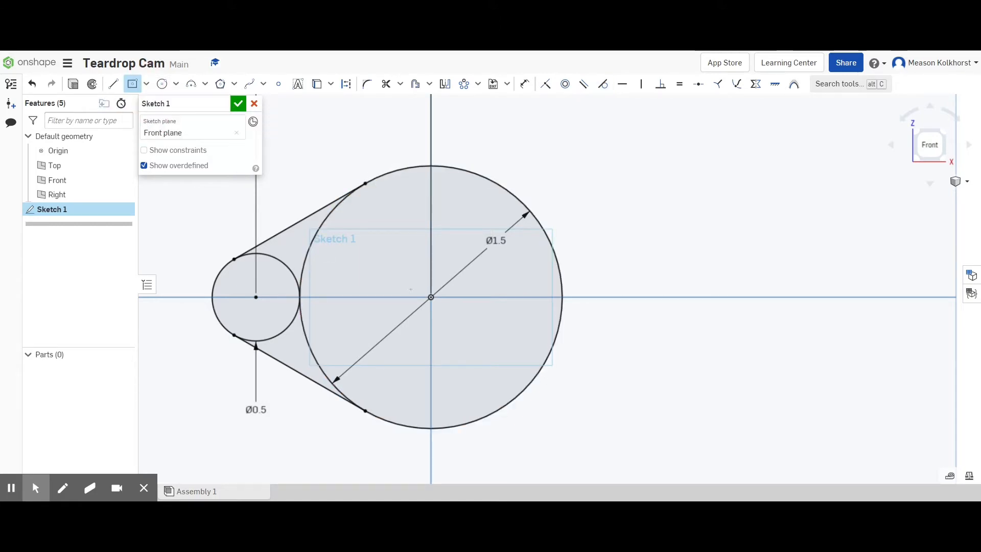
click(431, 297)
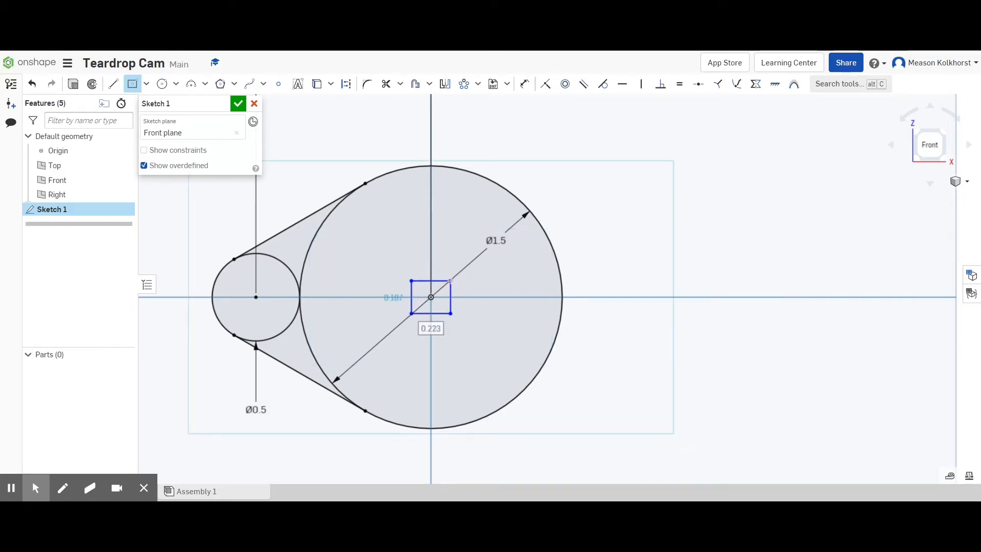
text(.)
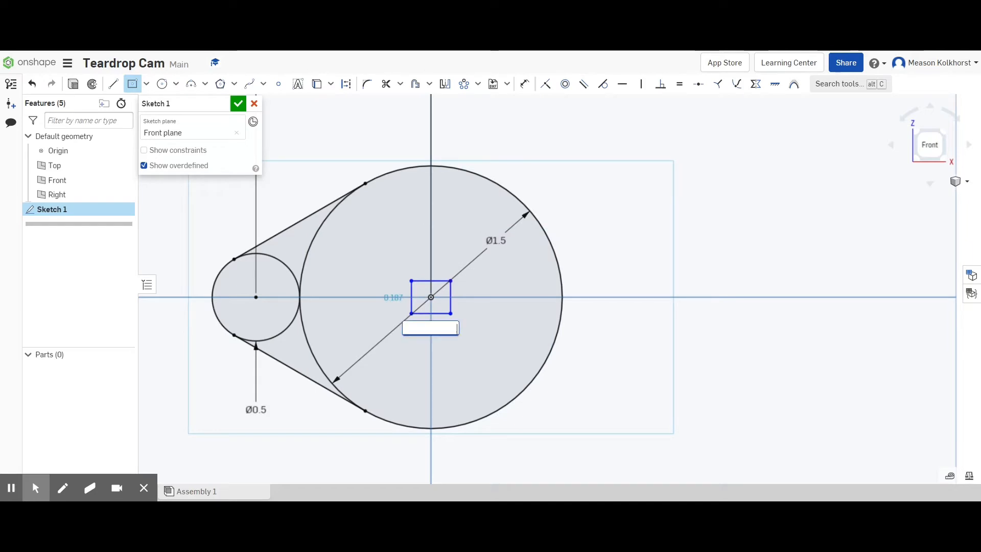
text(25)
key(Tab)
text(.25)
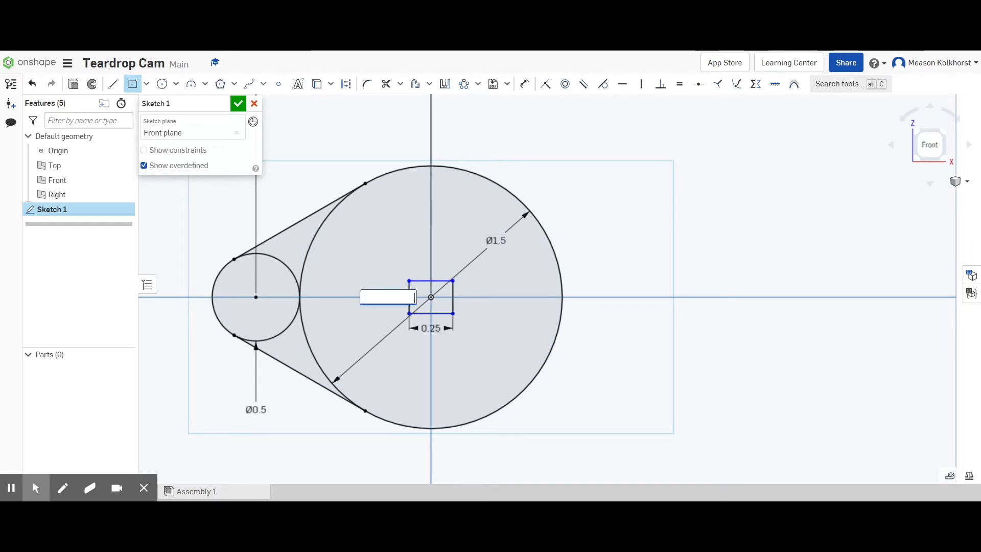
key(Return)
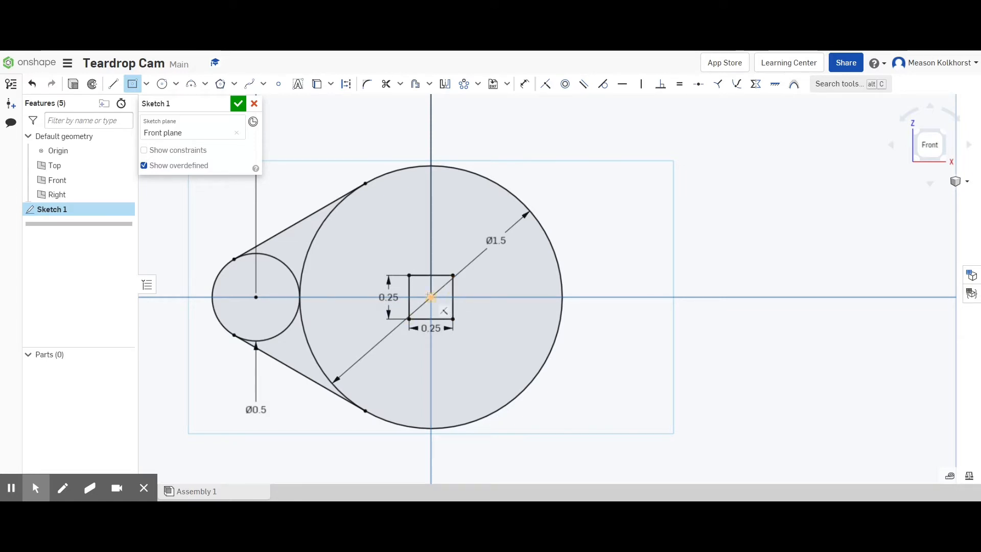
scroll(444, 311, down, 3)
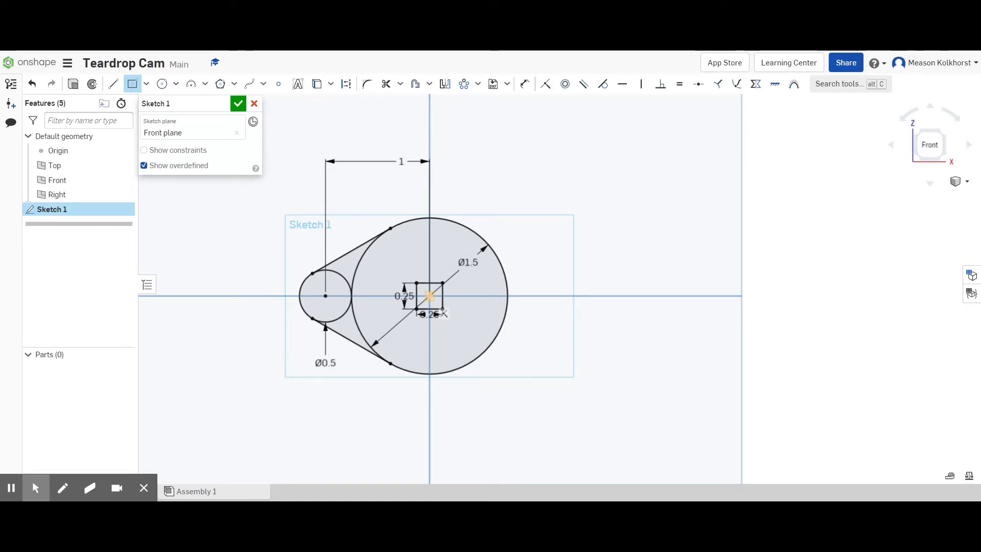
click(238, 103)
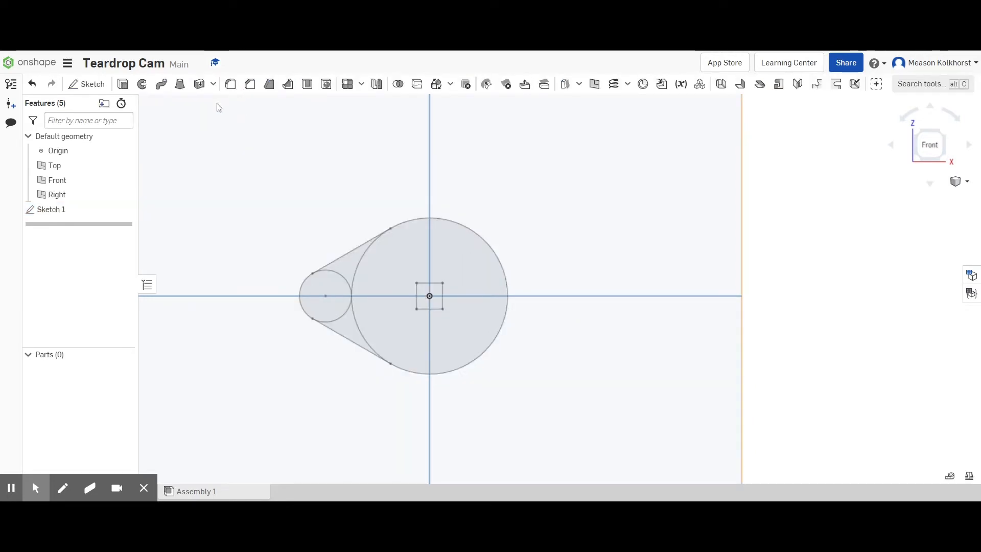
Extrude the teardrop regions of Sketch 1 as a new solid 0.25 in deep, leaving the central square open.
click(124, 85)
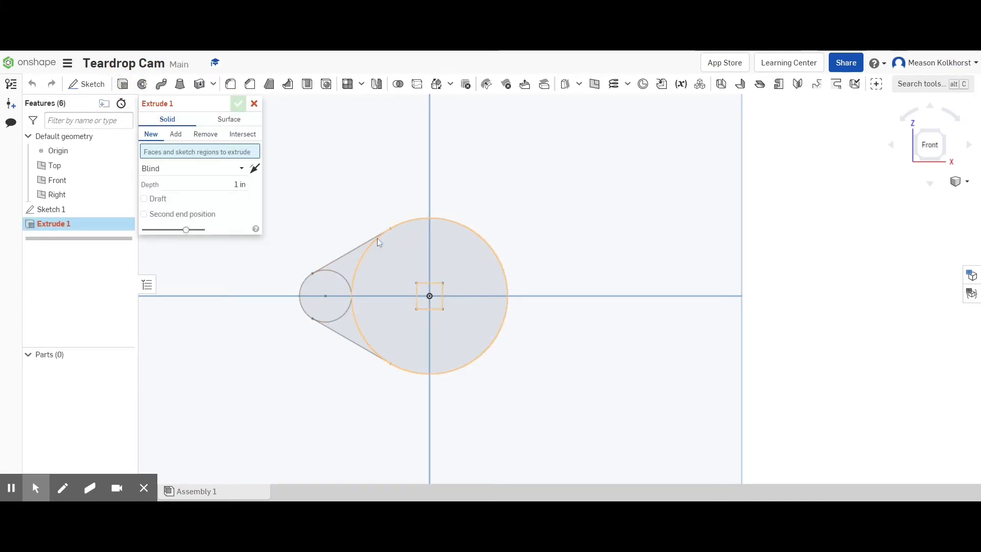
click(62, 209)
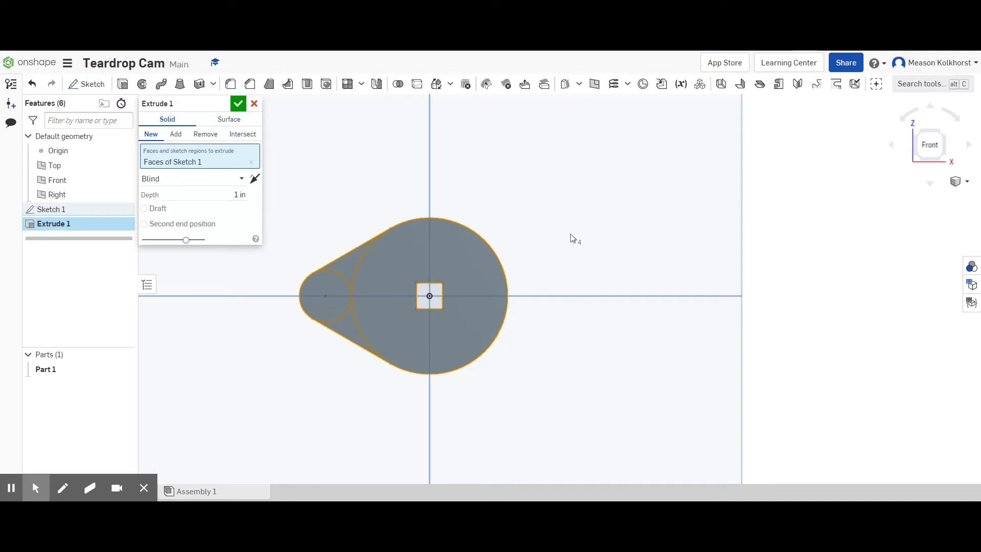
click(435, 302)
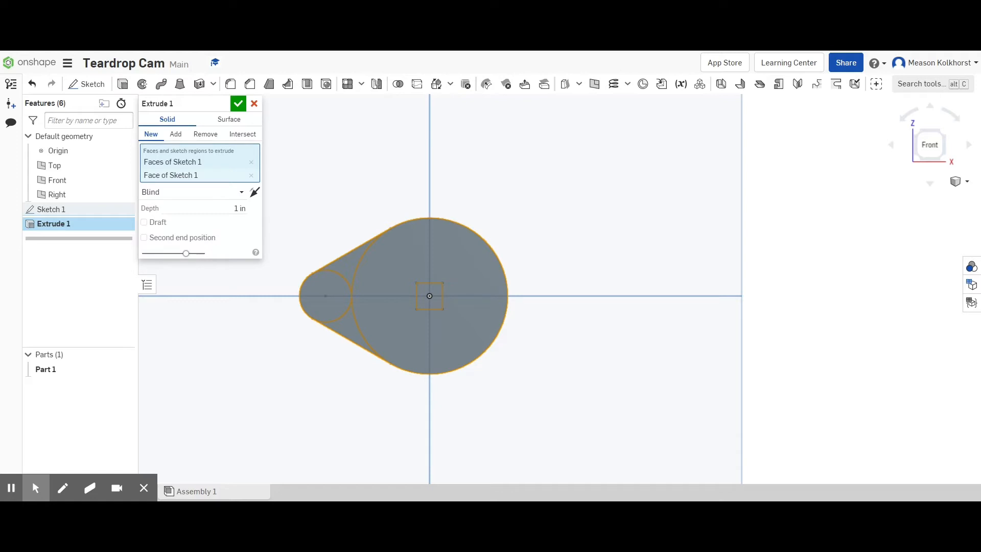
click(251, 175)
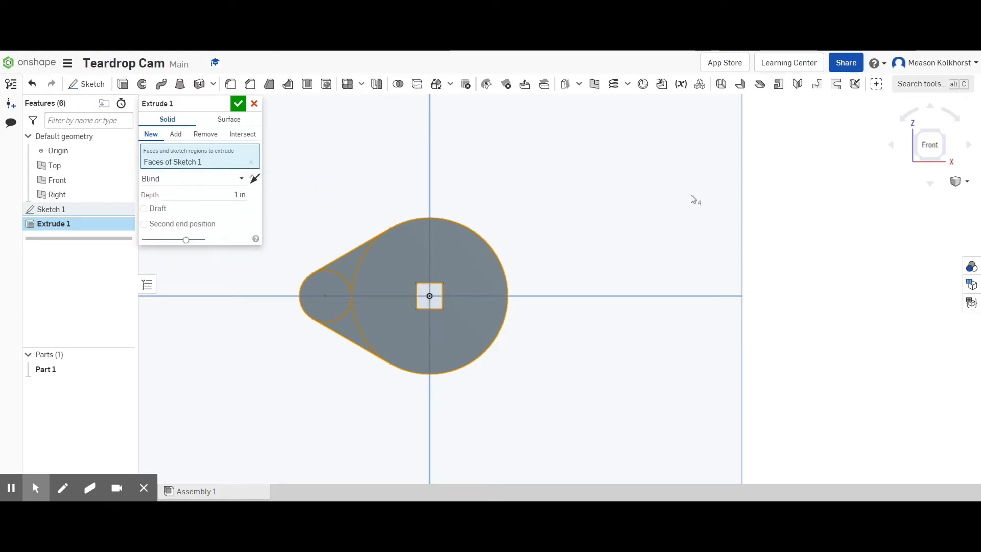
click(946, 135)
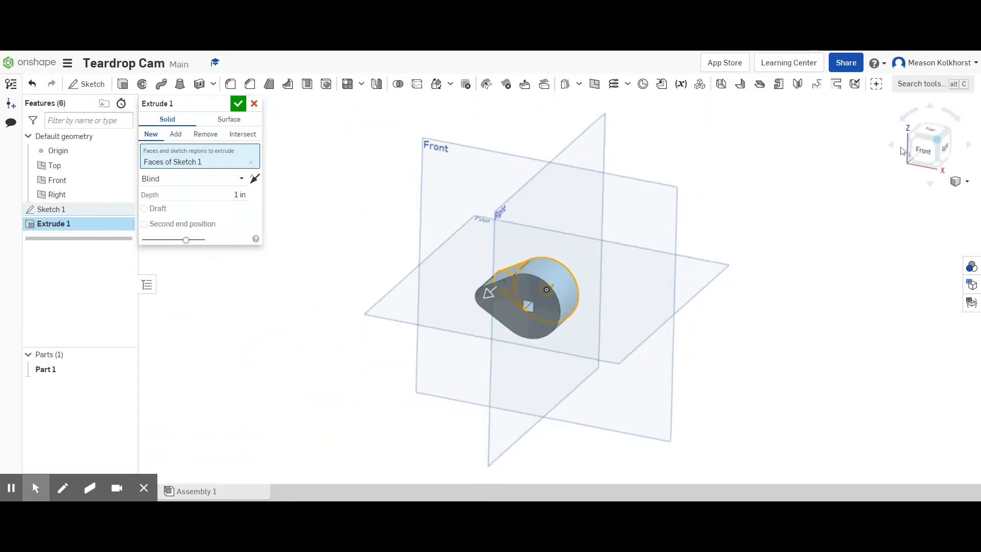
scroll(562, 294, up, 3)
scroll(587, 280, up, 2)
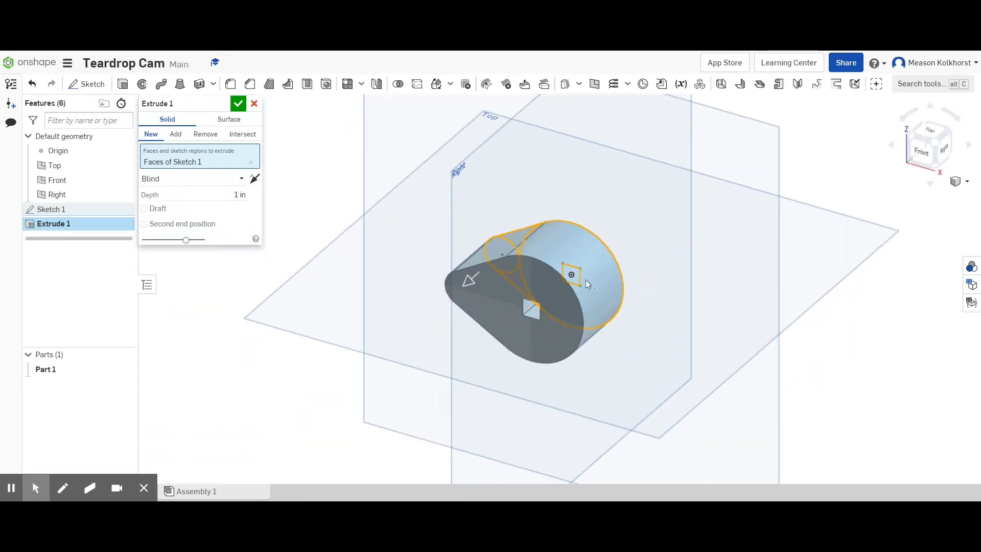
click(235, 195)
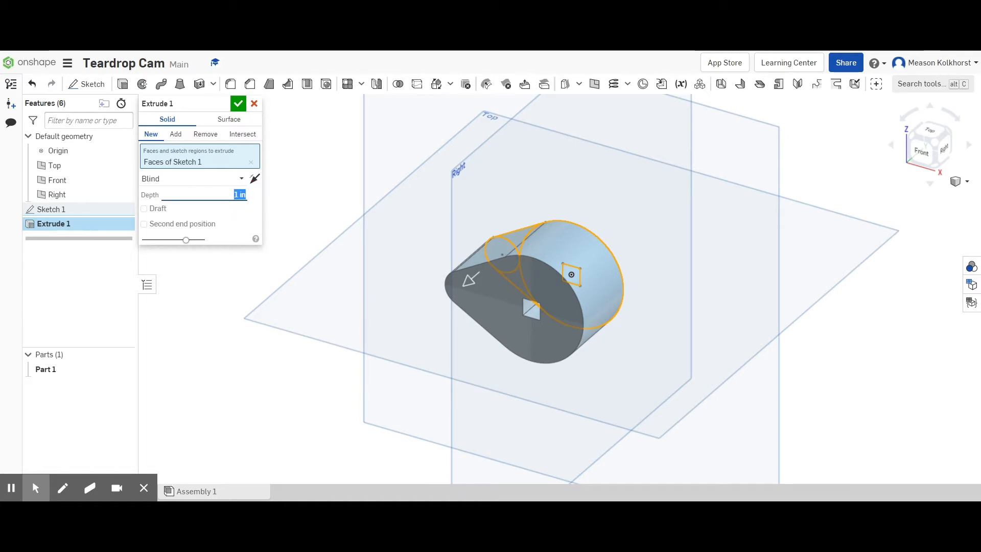
text(.25)
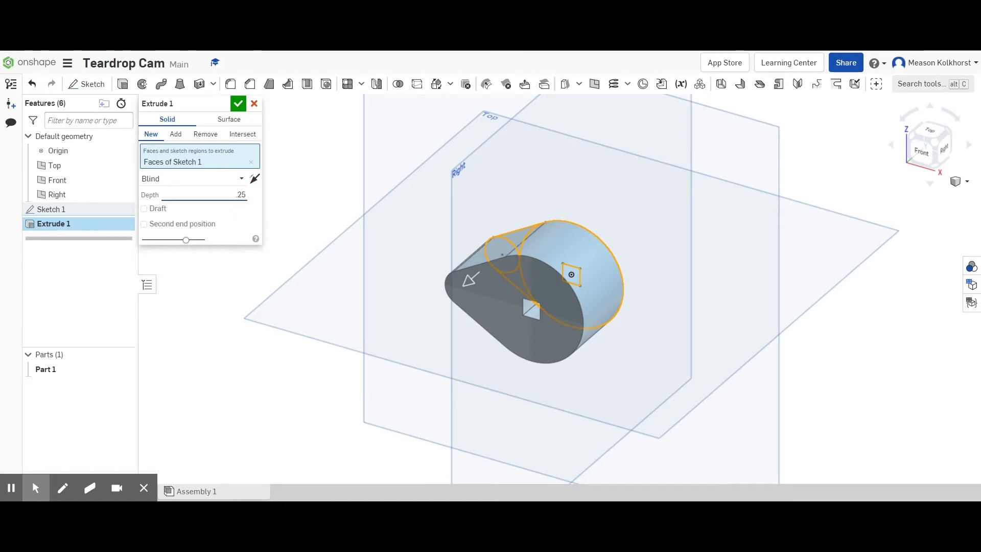
key(Return)
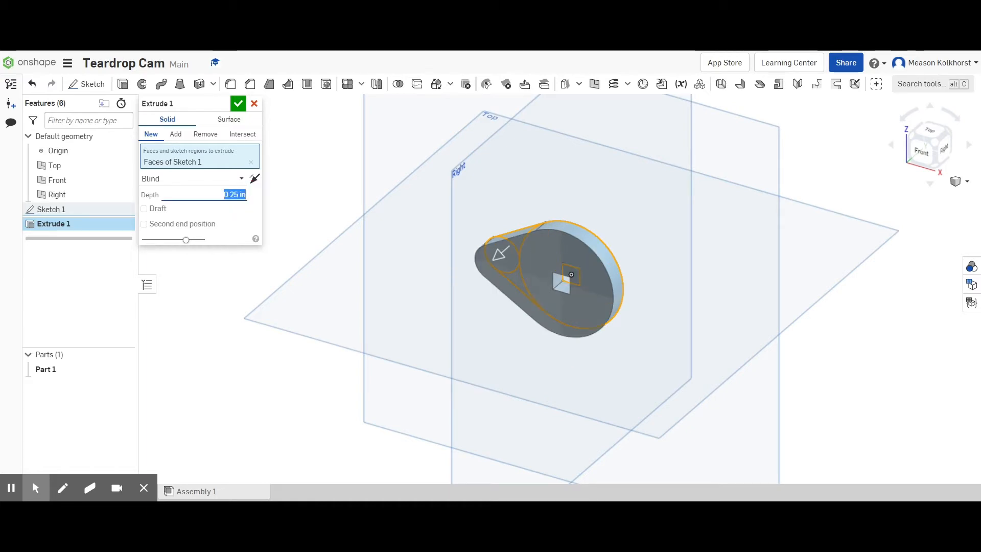
click(239, 104)
Change the appearance of Part 1 to the dark blue palette color 1651B0.
click(973, 268)
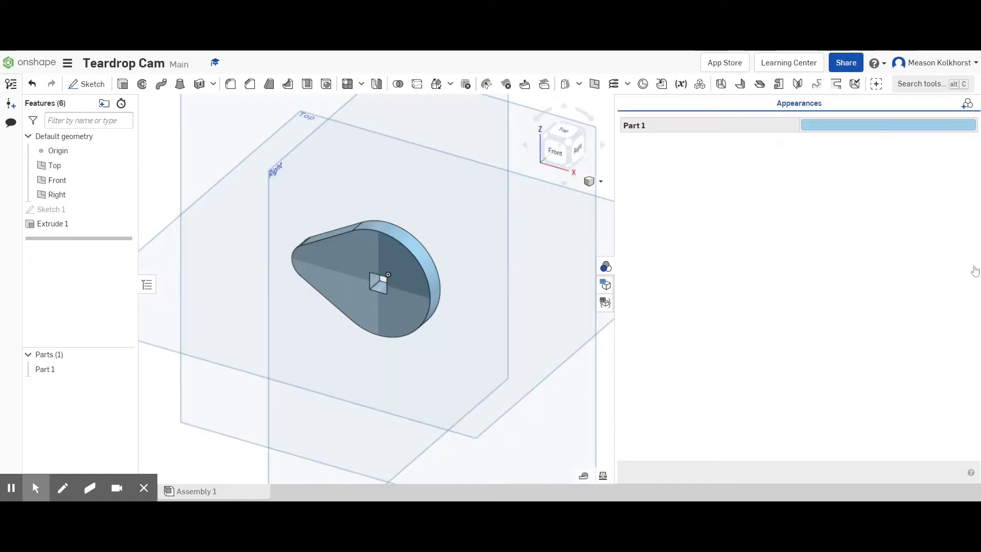
right_click(889, 126)
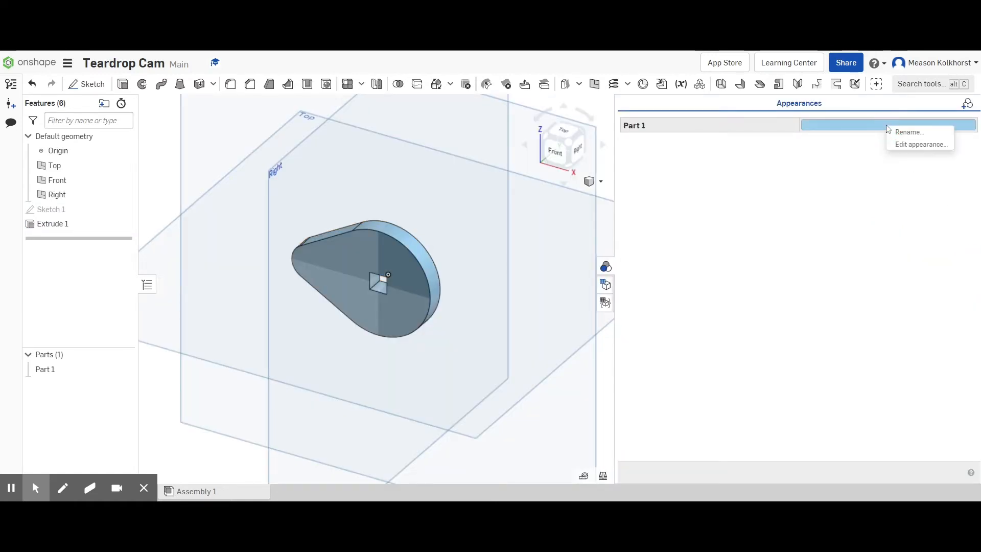
click(914, 145)
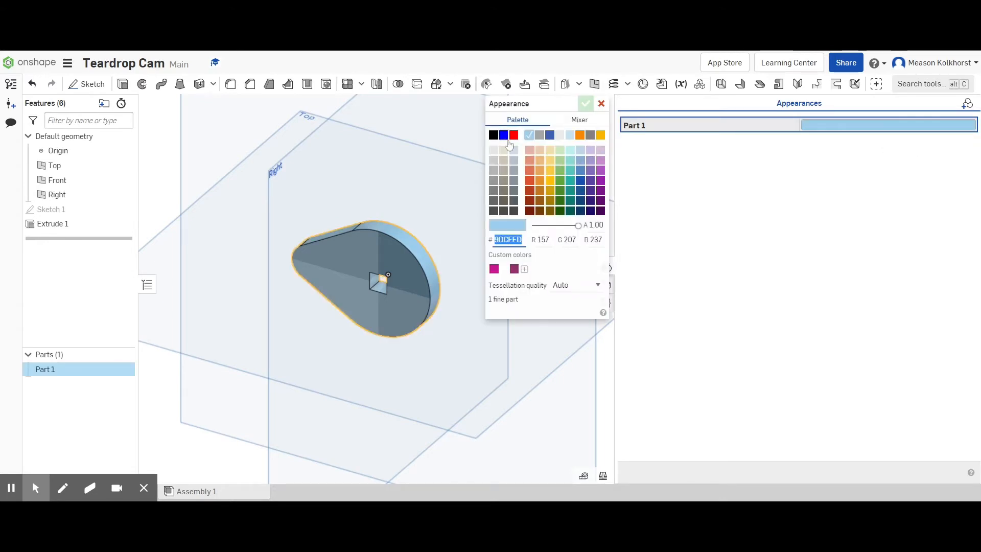
click(580, 182)
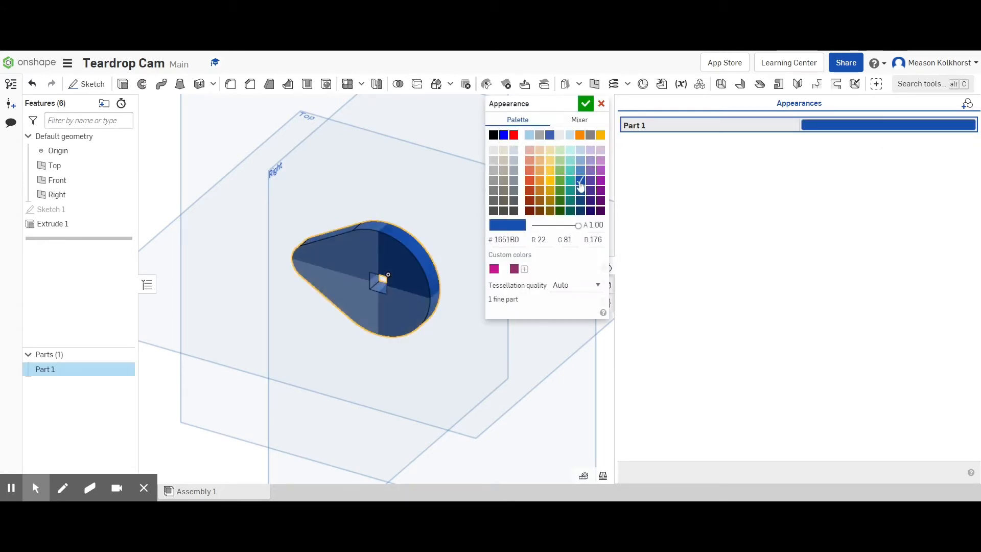
click(588, 104)
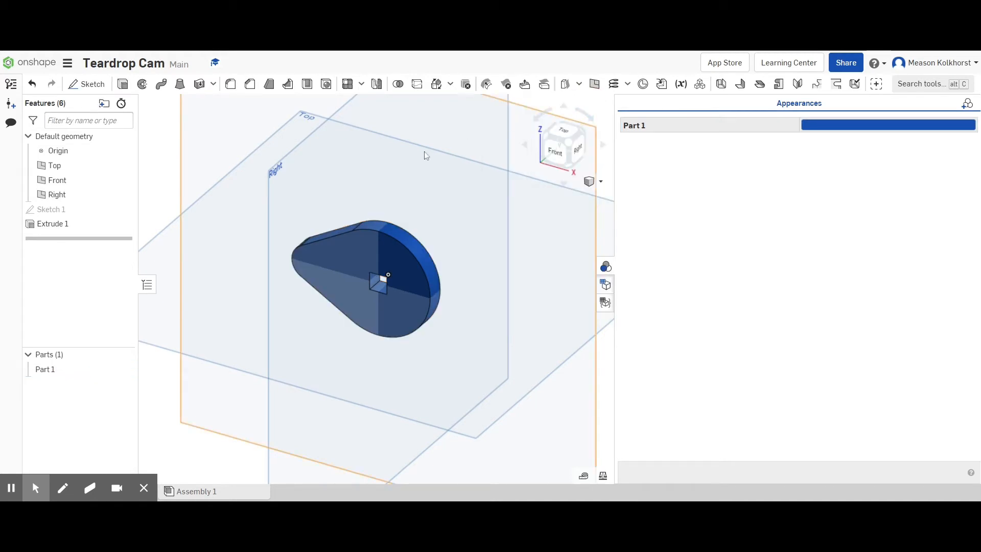
click(606, 263)
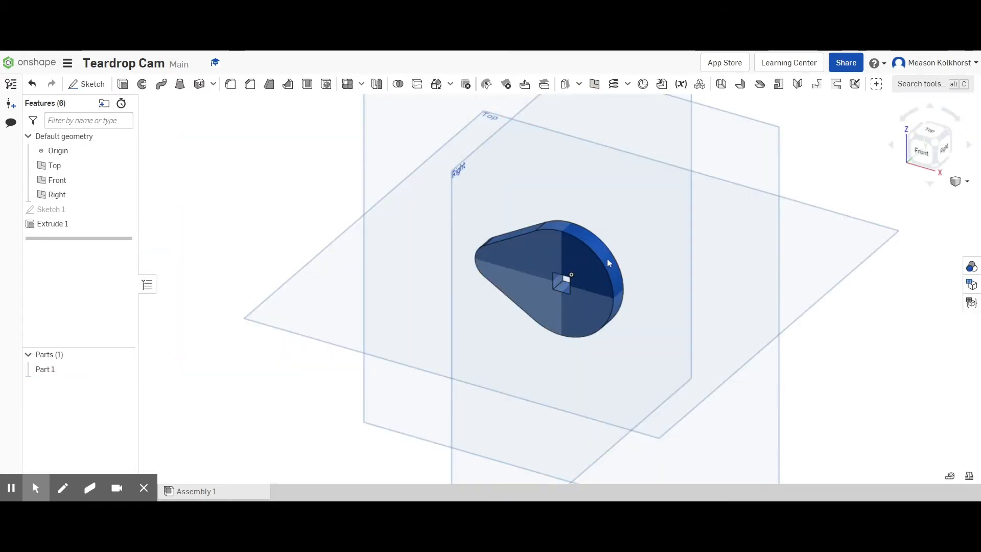
Reopen Sketch 1 and examine the cam profile's geometry and dimensions.
scroll(581, 265, up, 3)
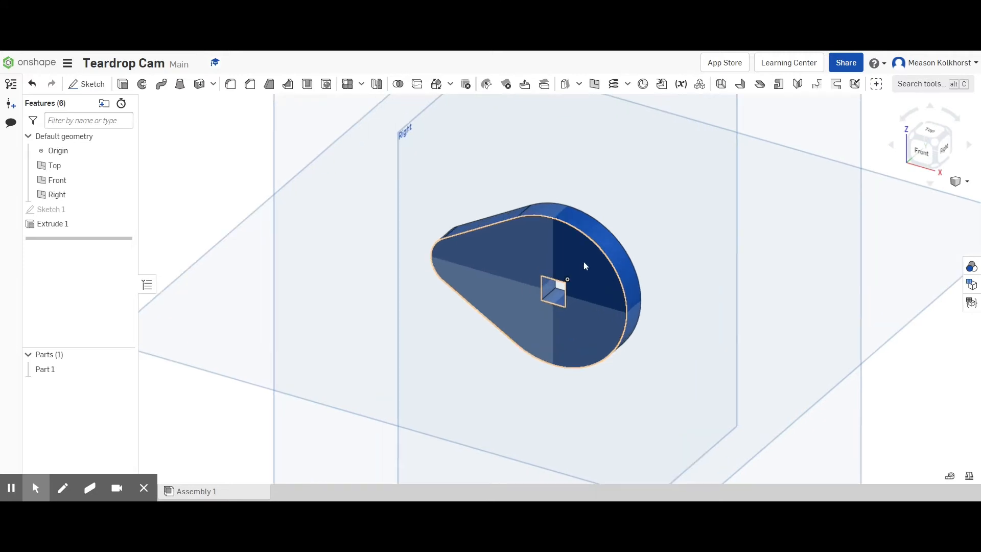
scroll(584, 262, up, 1)
scroll(587, 261, down, 1)
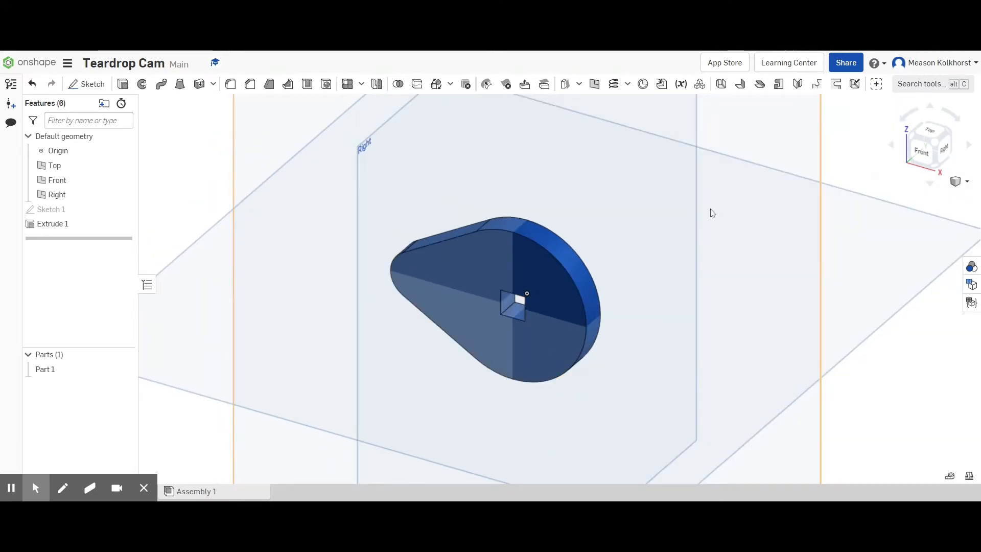
double_click(49, 210)
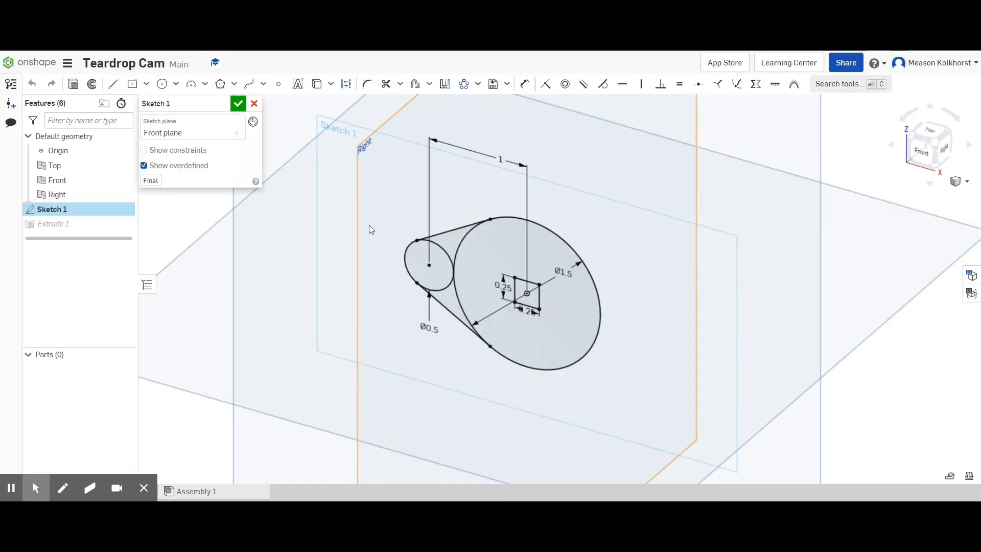
scroll(501, 274, down, 6)
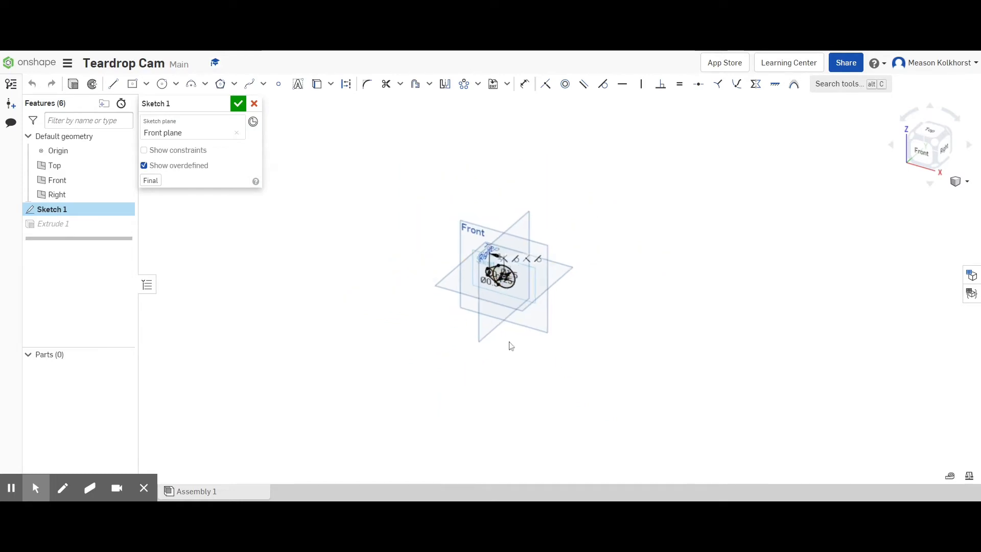
scroll(508, 277, up, 8)
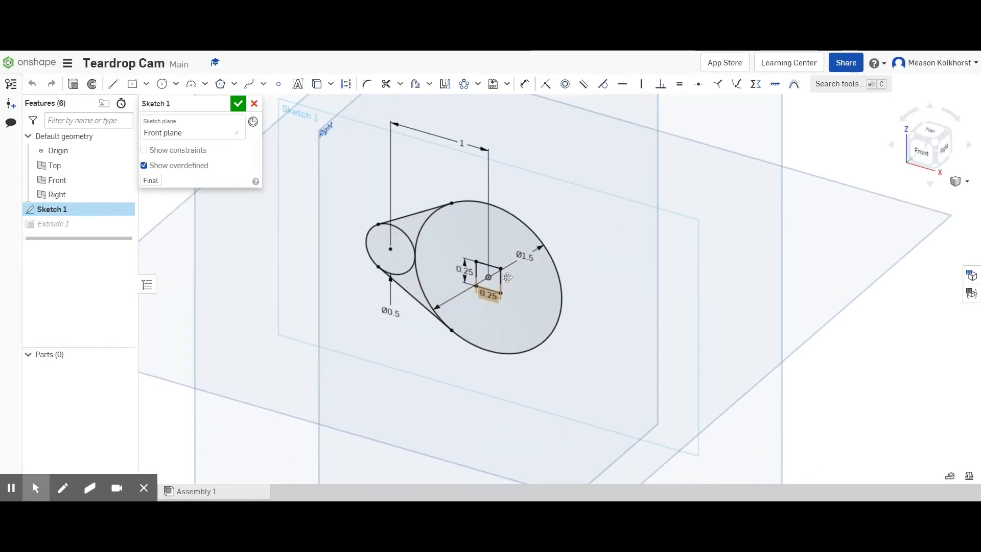
scroll(364, 124, up, 2)
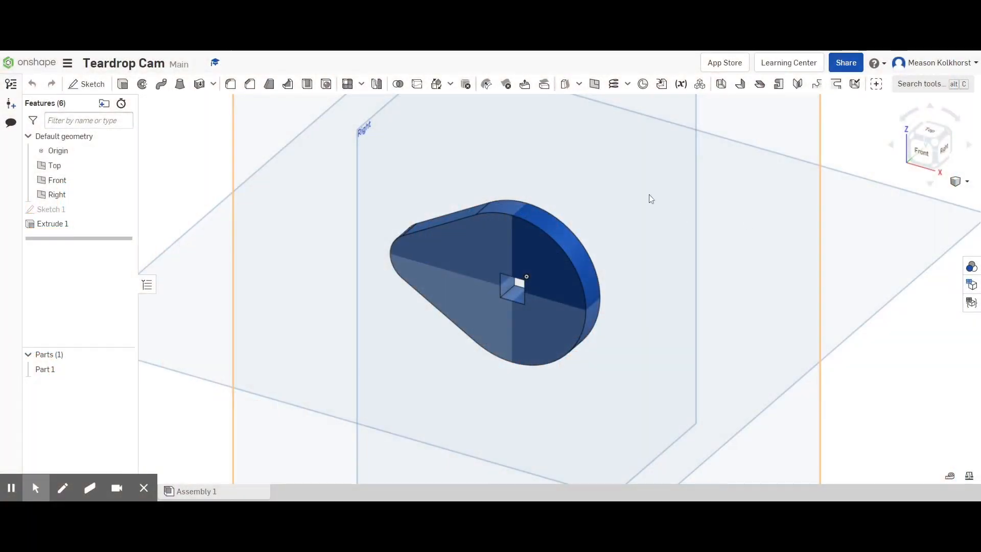
Start a new sketch on the front face of the teardrop cam.
click(86, 85)
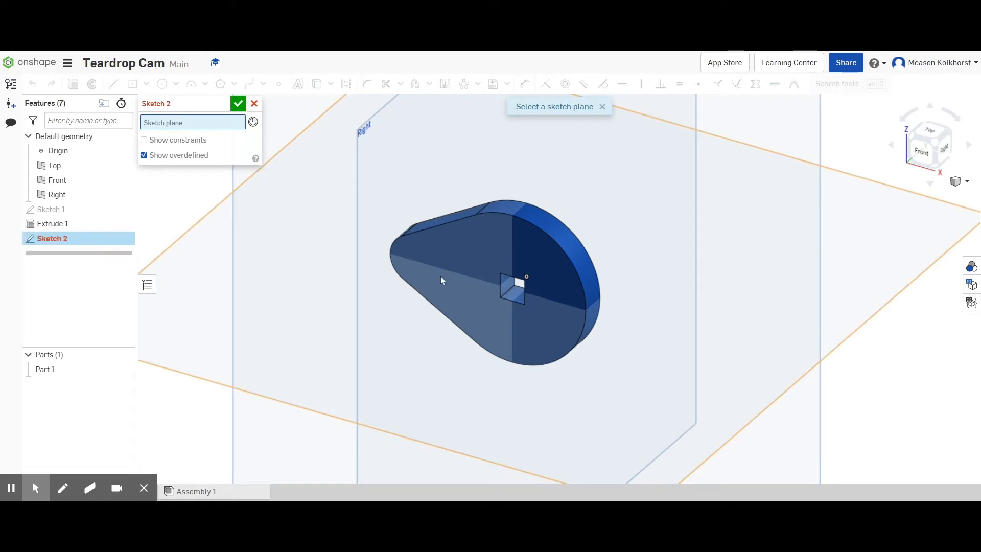
click(468, 279)
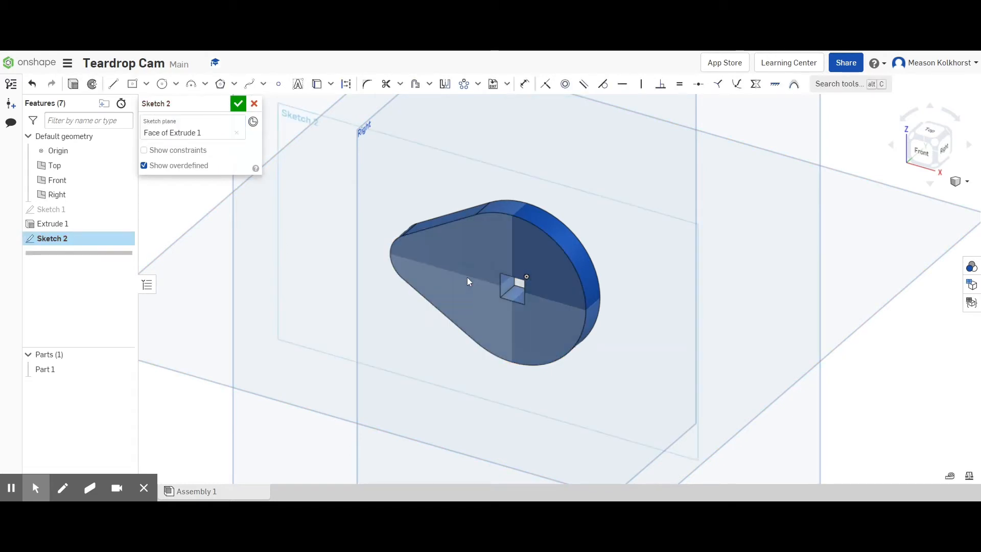
click(929, 155)
scroll(603, 299, up, 3)
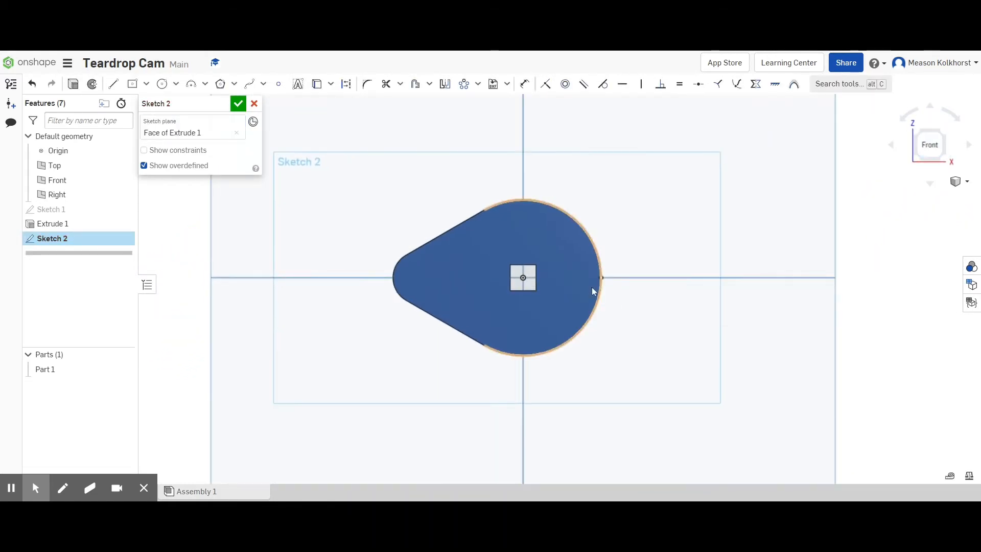
scroll(483, 284, up, 3)
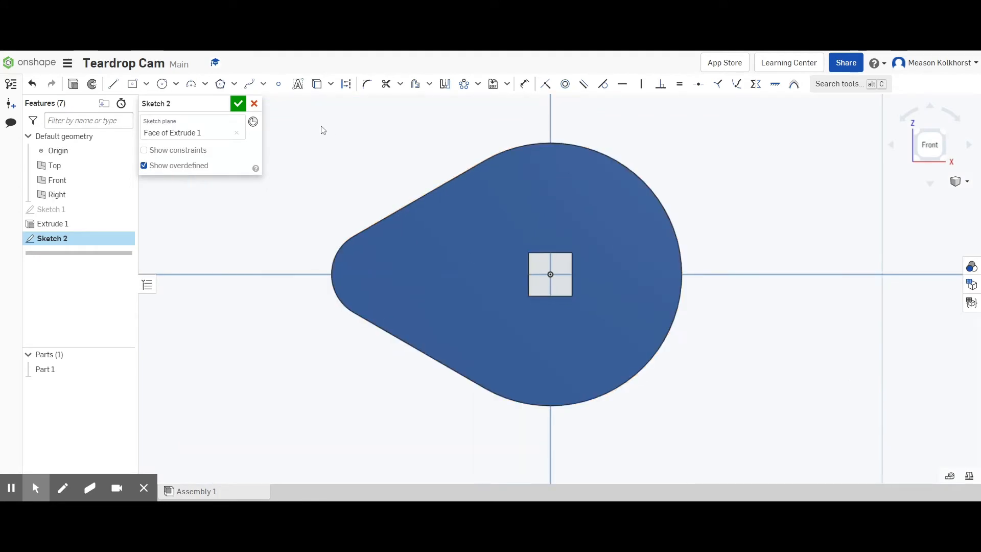
Sketch a 0.5 in diameter circle centered on the origin in the middle of the square hole.
click(162, 83)
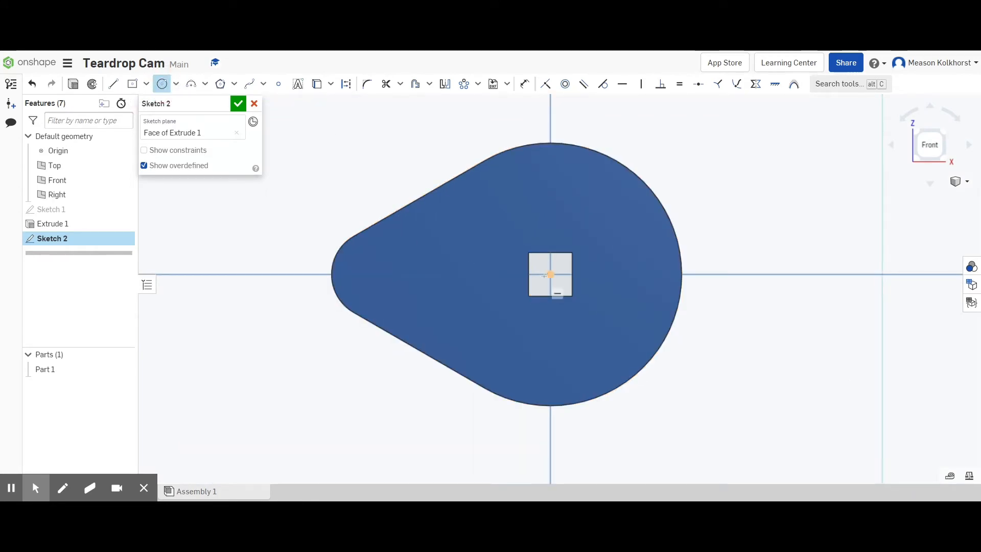
click(551, 275)
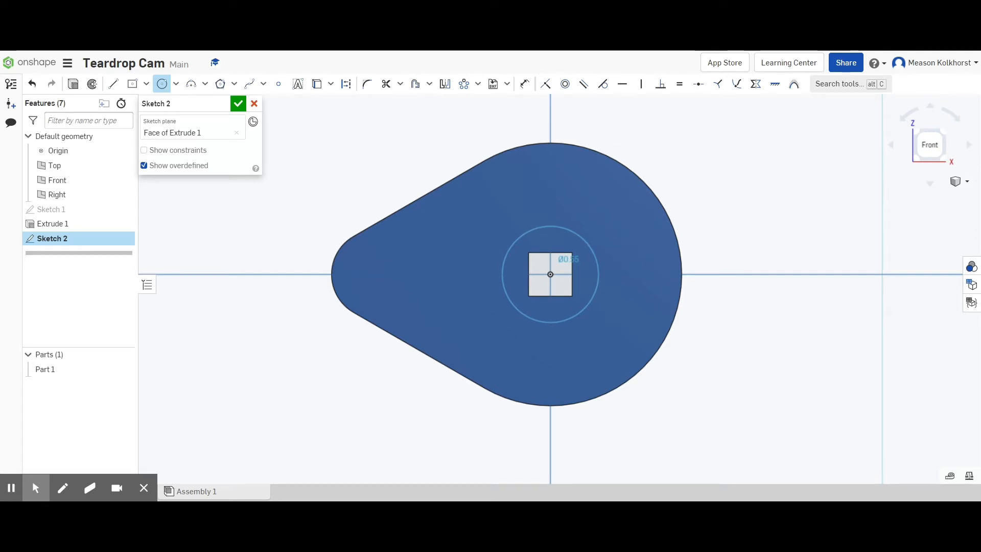
click(588, 244)
text(0.5)
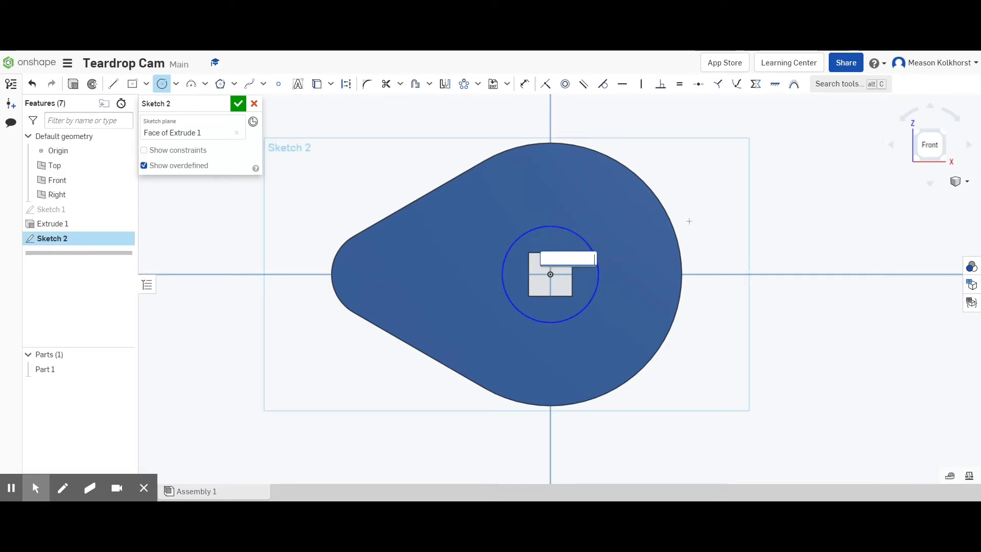
key(Return)
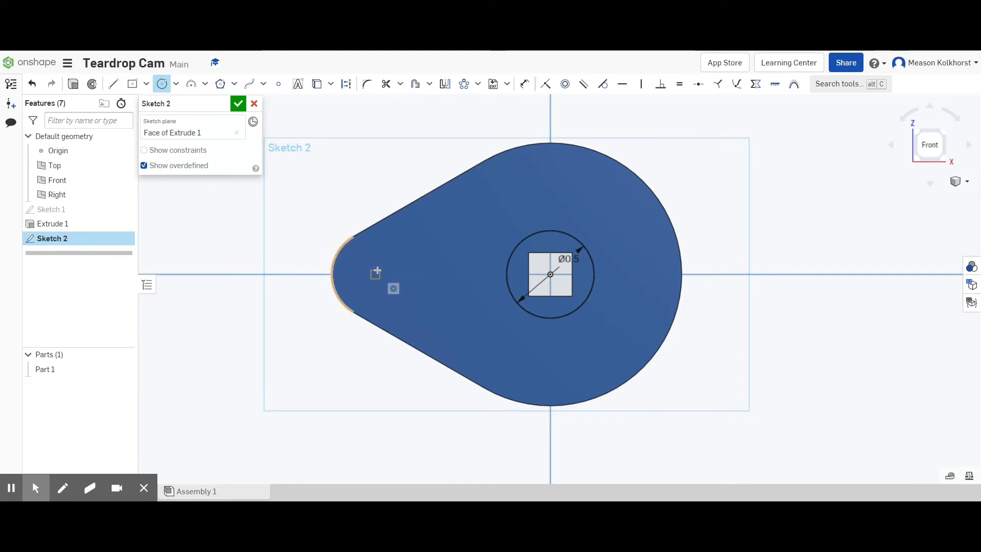
key(Escape)
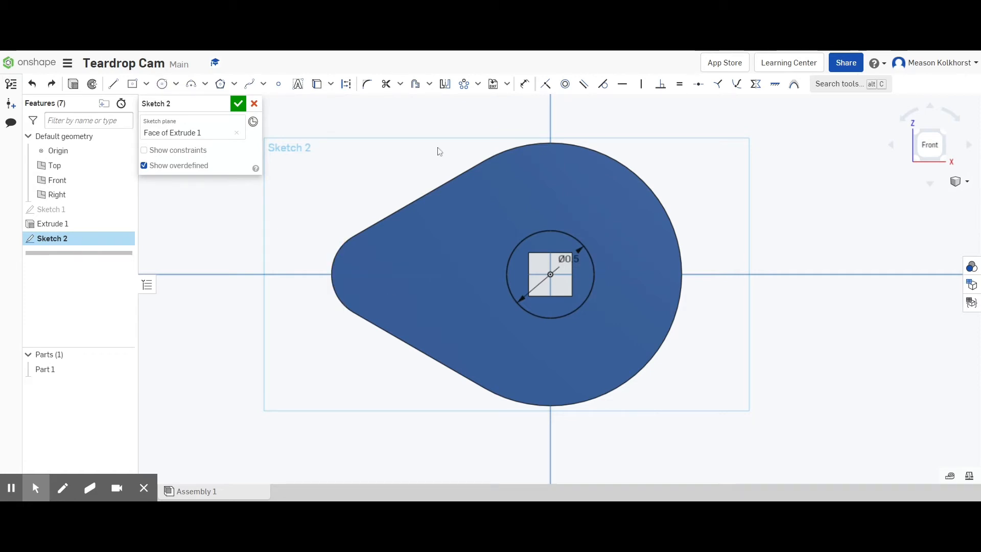
Offset the cam's outer edges, both straight sides and both rounded ends, inward by 0.125 in.
click(416, 90)
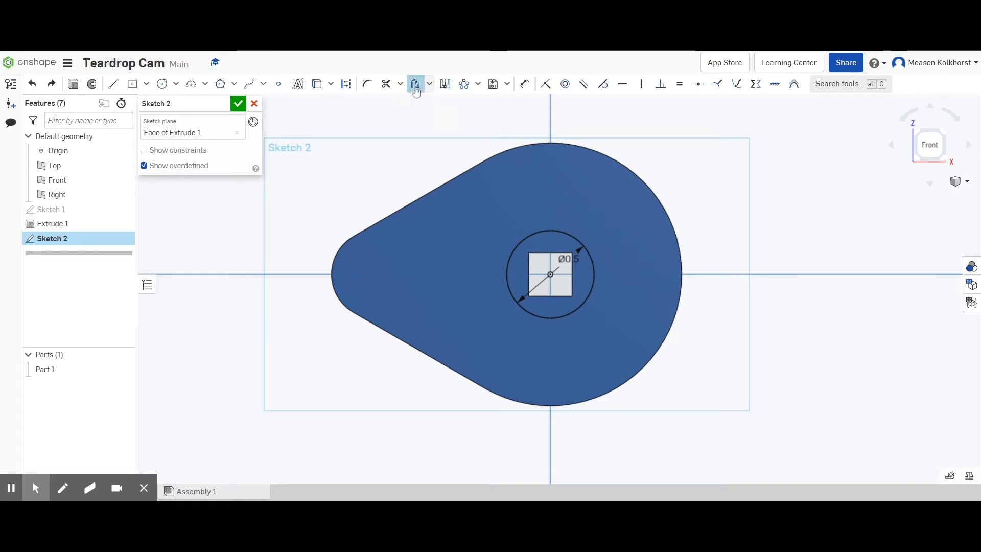
click(472, 170)
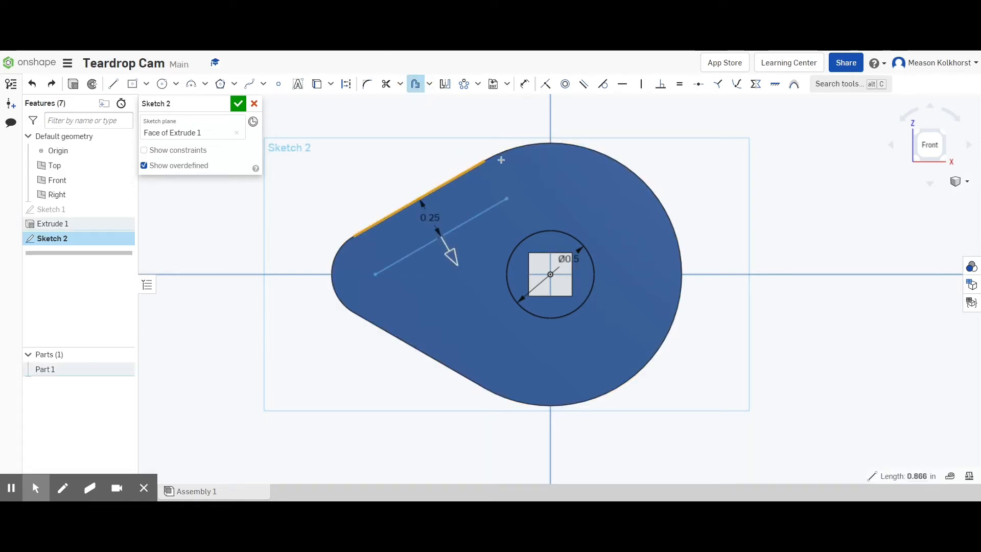
click(508, 153)
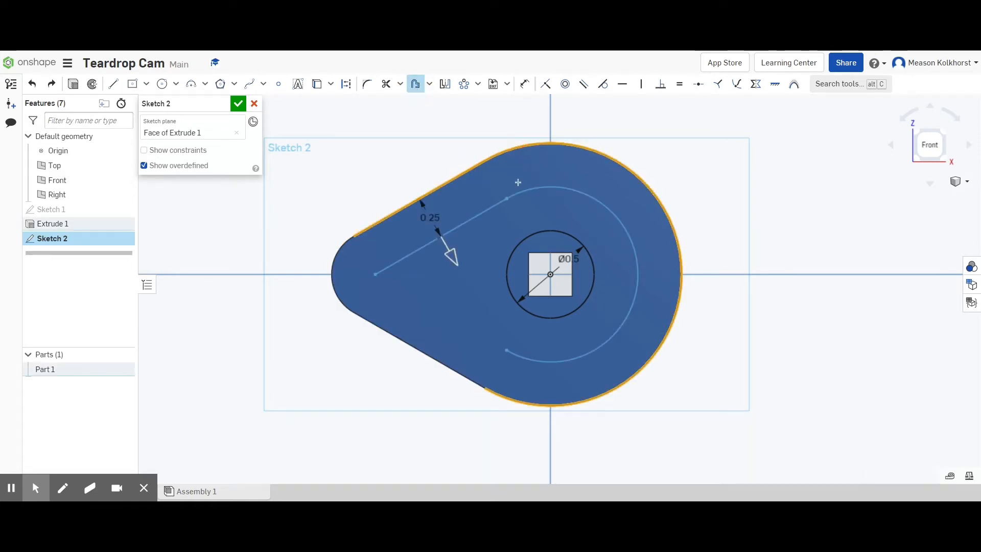
click(466, 377)
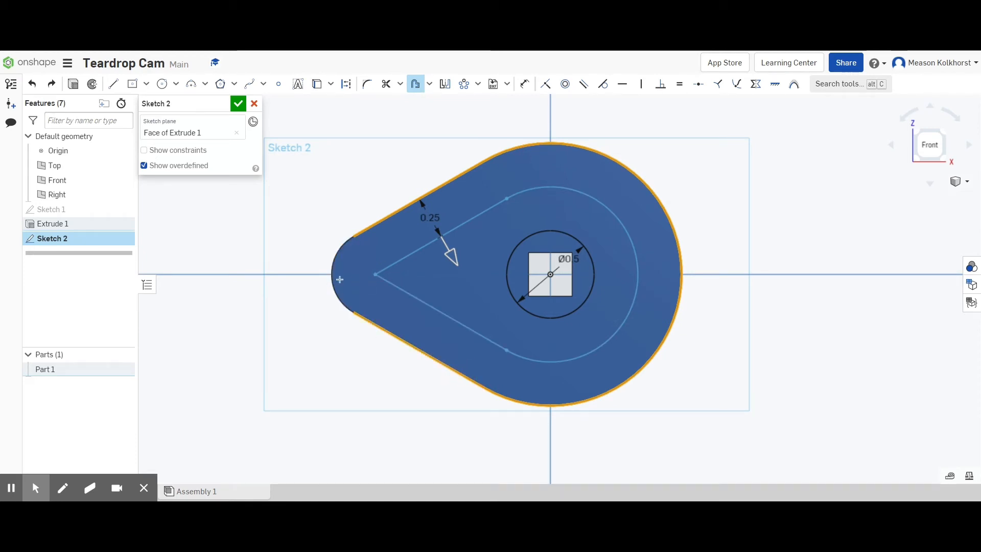
click(333, 279)
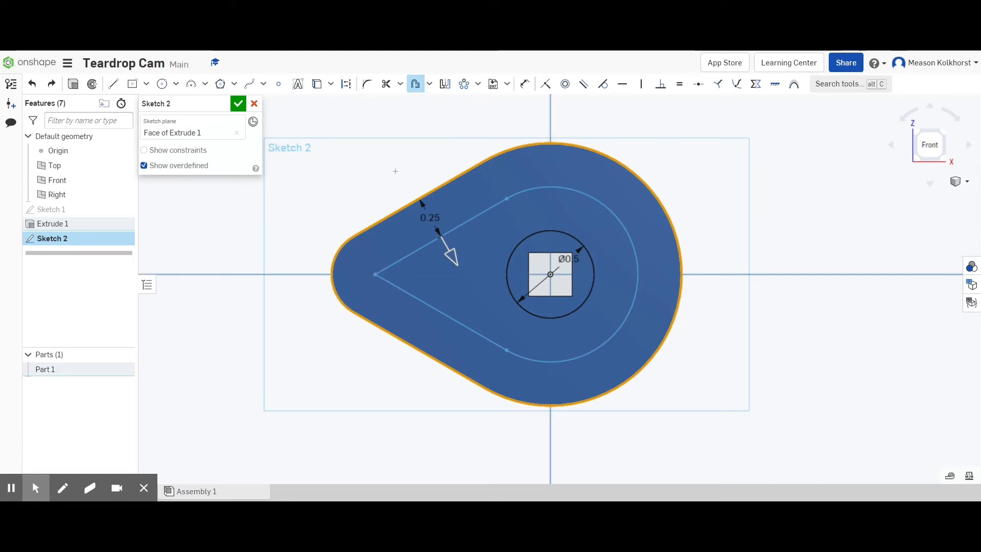
click(416, 86)
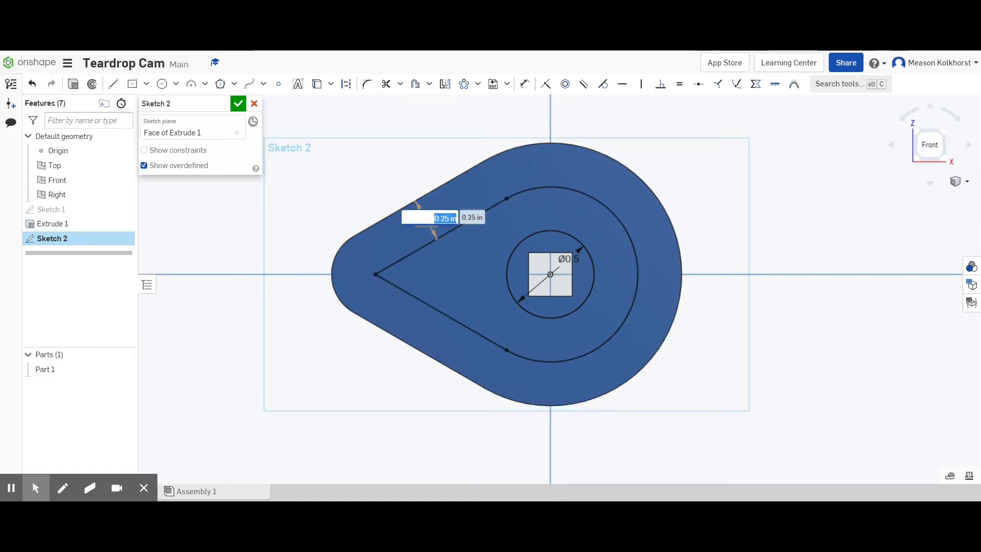
text(125)
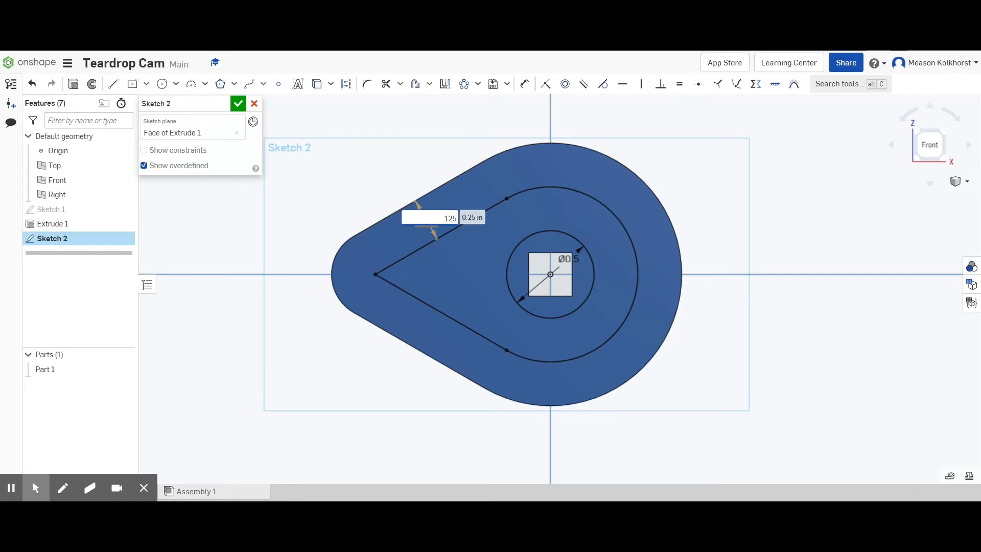
text(125)
key(Return)
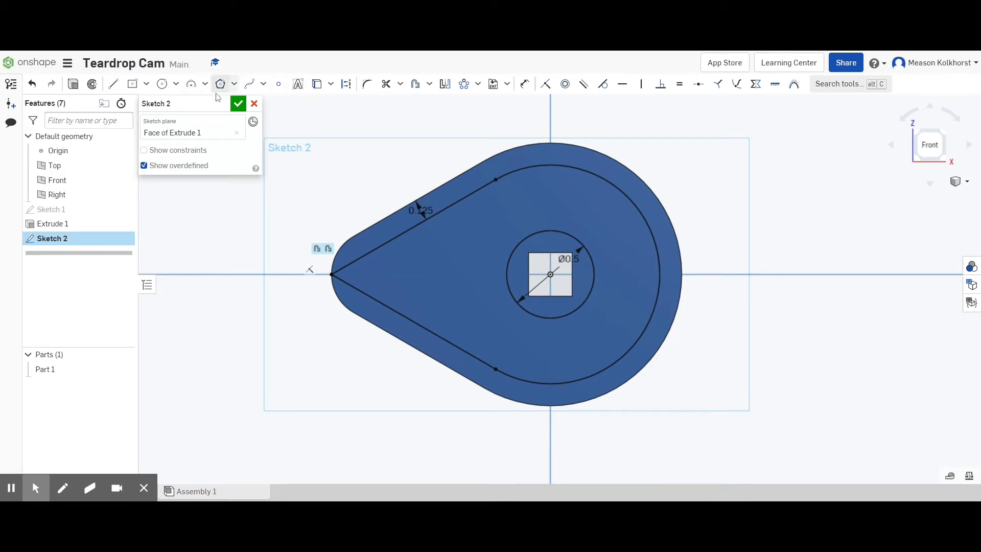
Sketch a 0.25 in diameter circle on the horizontal centerline, inside the offset profile near the cam's narrow tip.
click(165, 86)
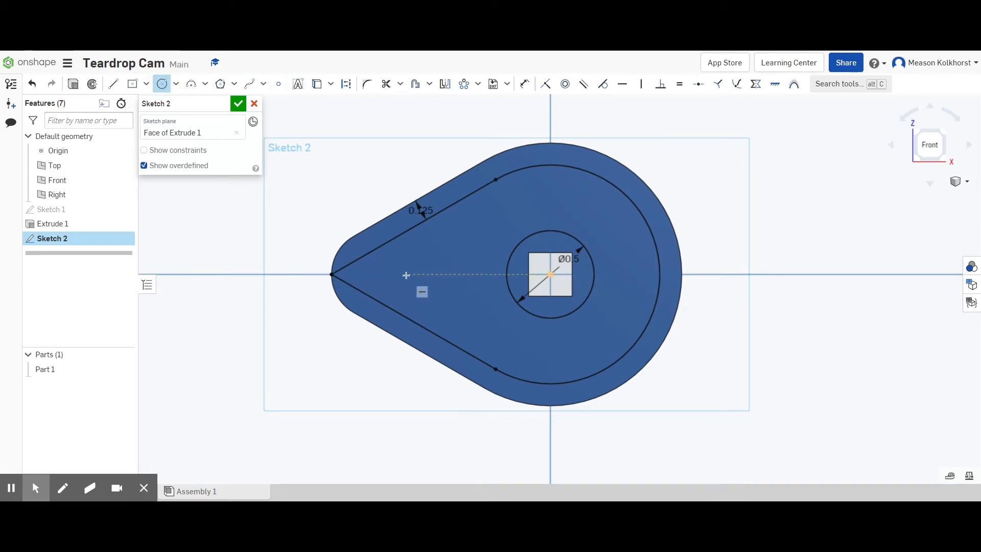
click(380, 274)
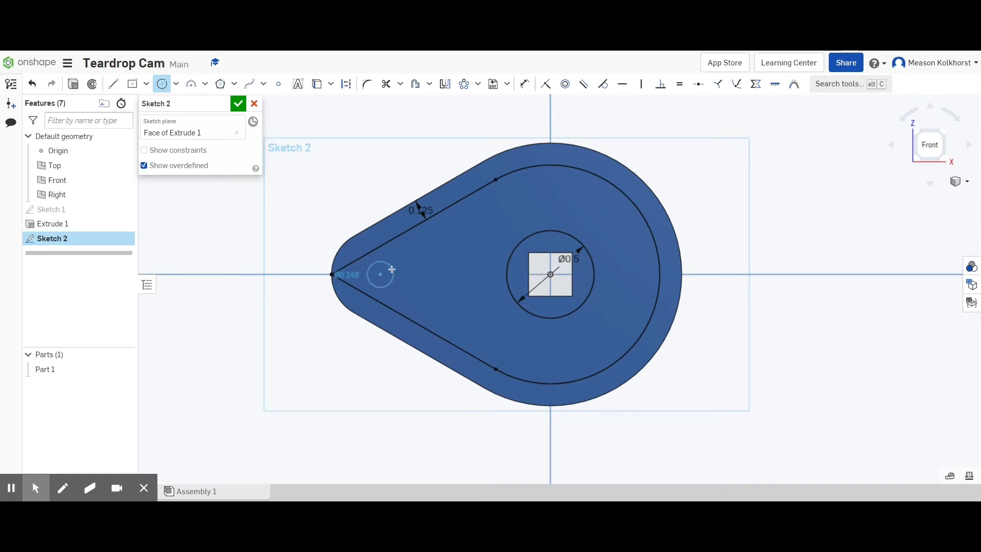
text(.25)
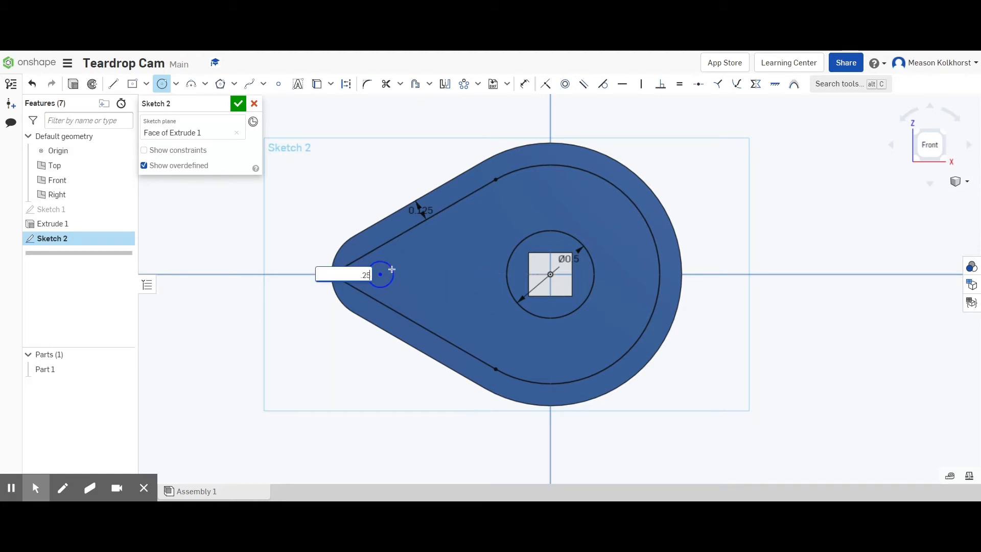
key(Return)
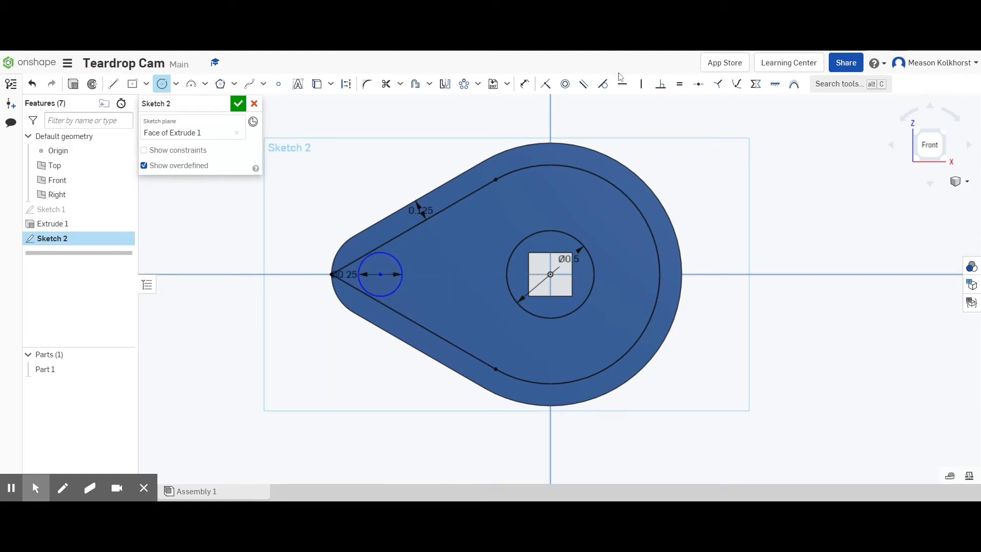
Make the 0.25 in circle tangent to the upper and lower straight offset lines.
click(603, 83)
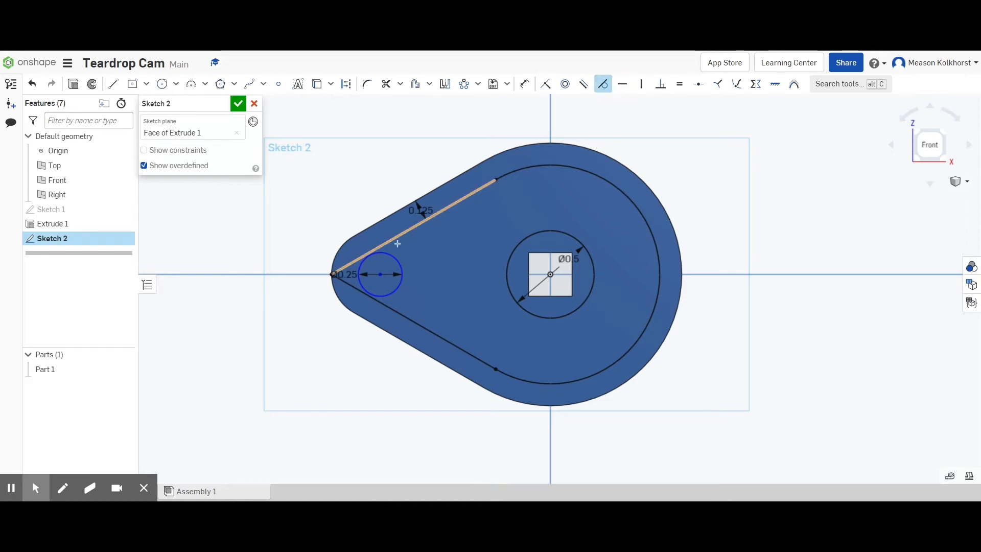
click(396, 260)
click(390, 243)
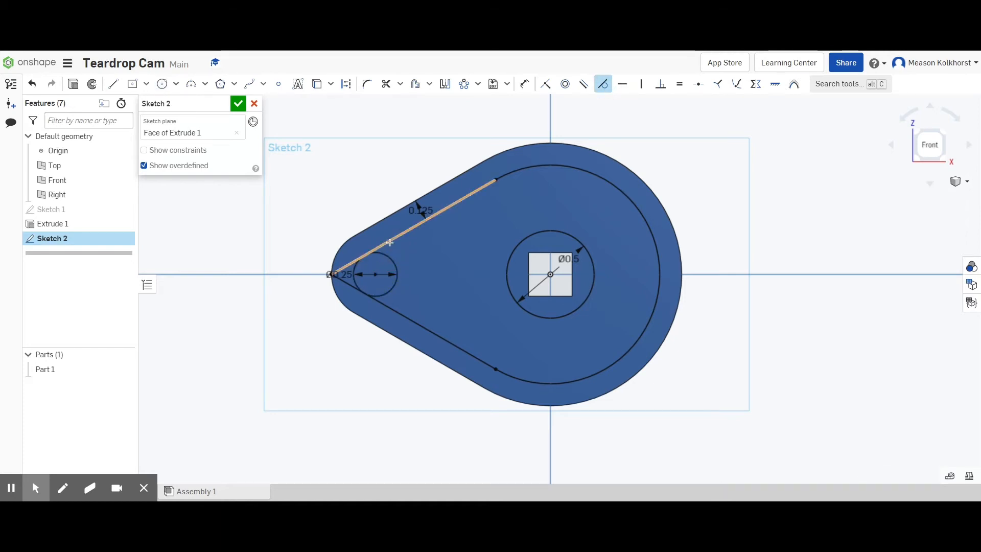
click(381, 295)
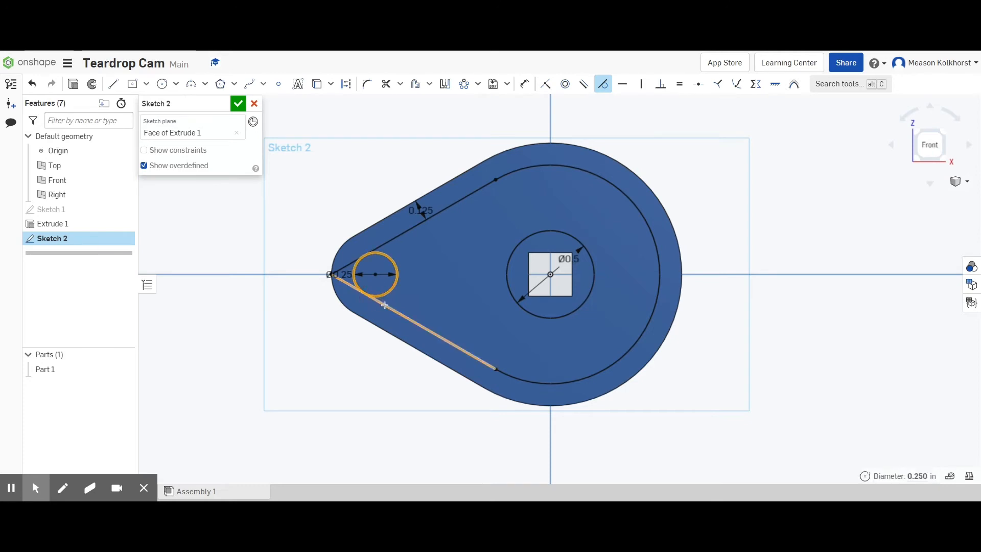
click(384, 305)
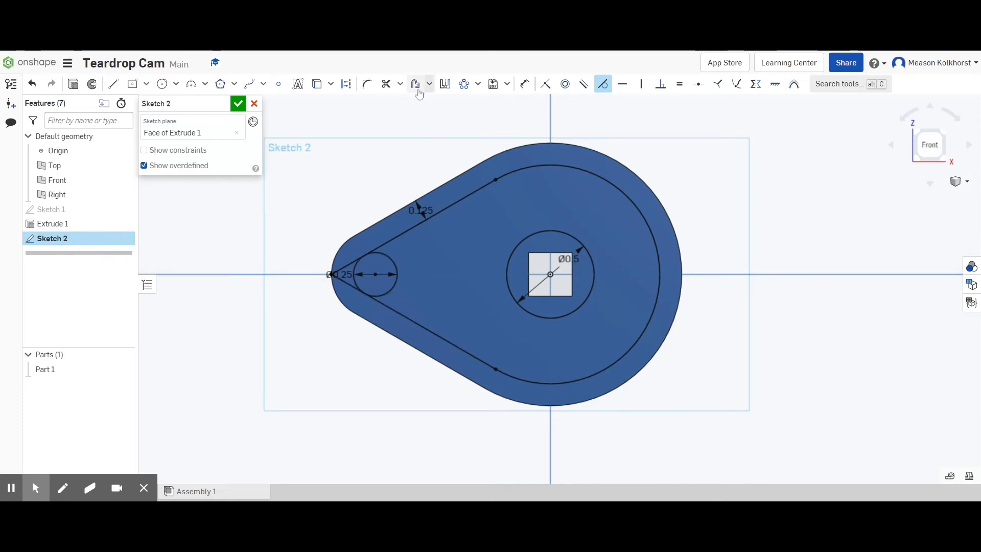
Trim the two offset line ends that extend past the small circle toward the cam's tip.
click(387, 85)
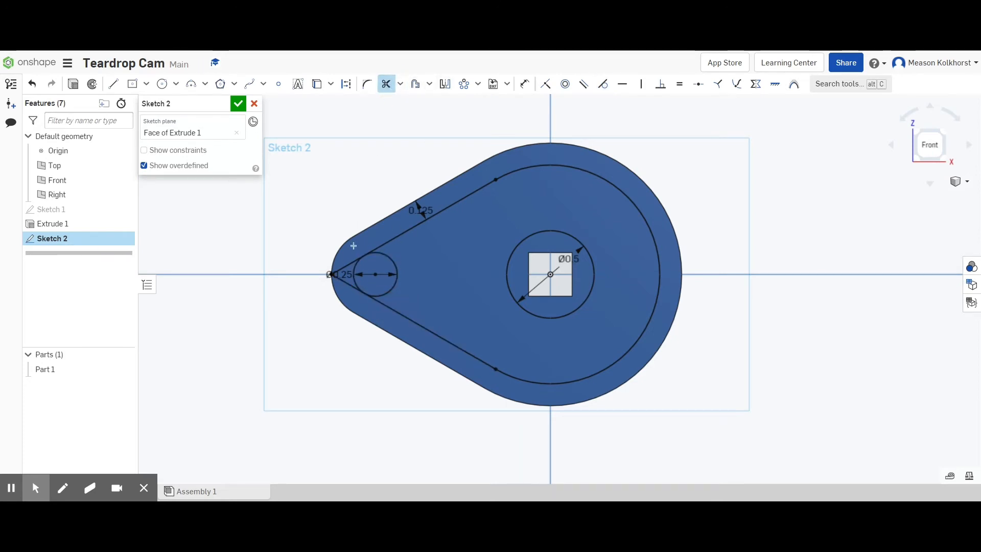
click(343, 276)
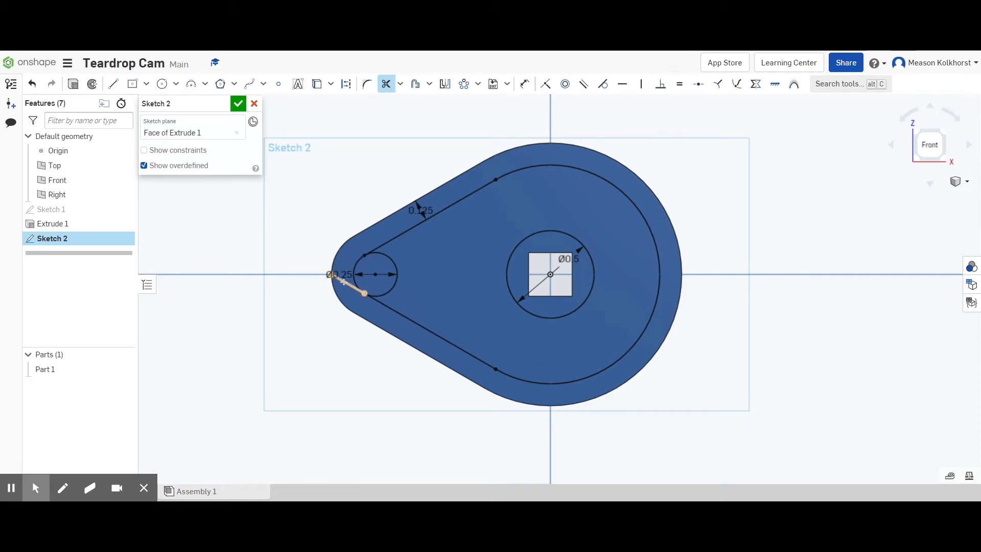
click(343, 282)
Draw two vertical lines about 0.38 in long from the large offset arc down to the 0.5 in circle, either side of the vertical centerline.
click(113, 84)
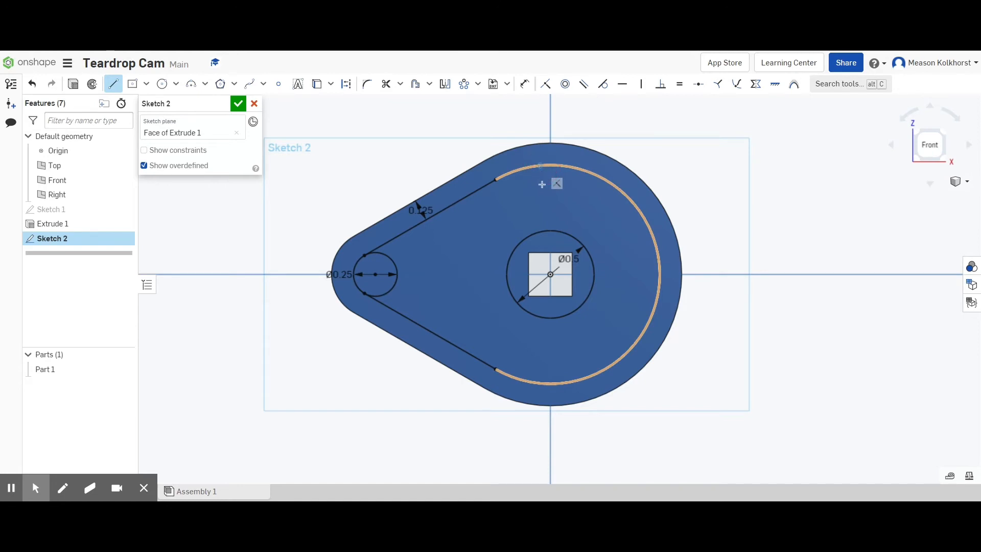
click(541, 166)
click(541, 232)
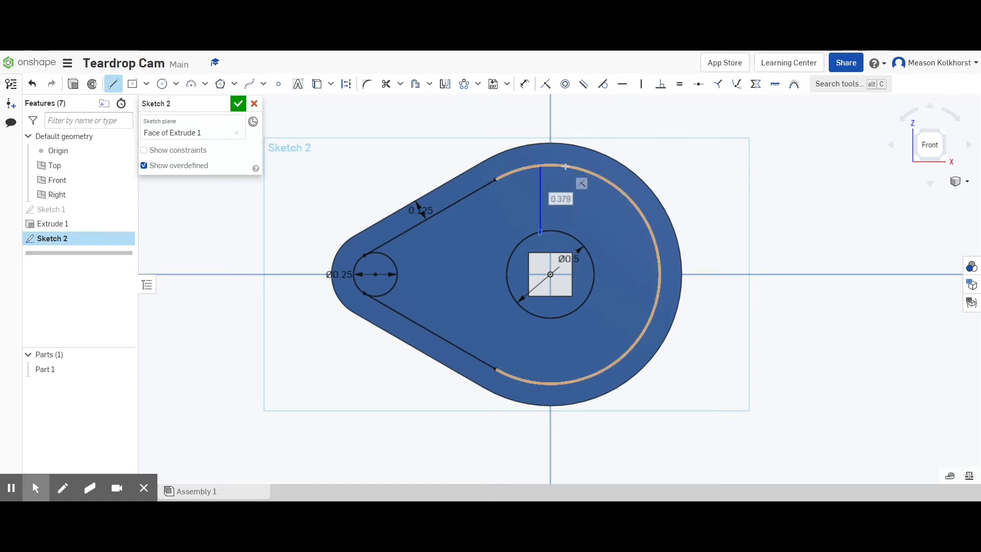
click(565, 167)
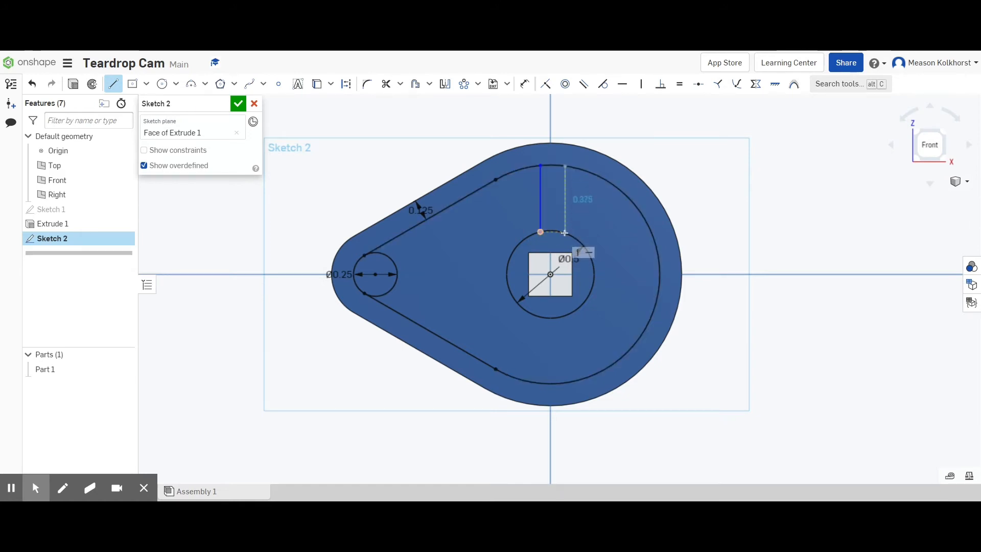
click(565, 233)
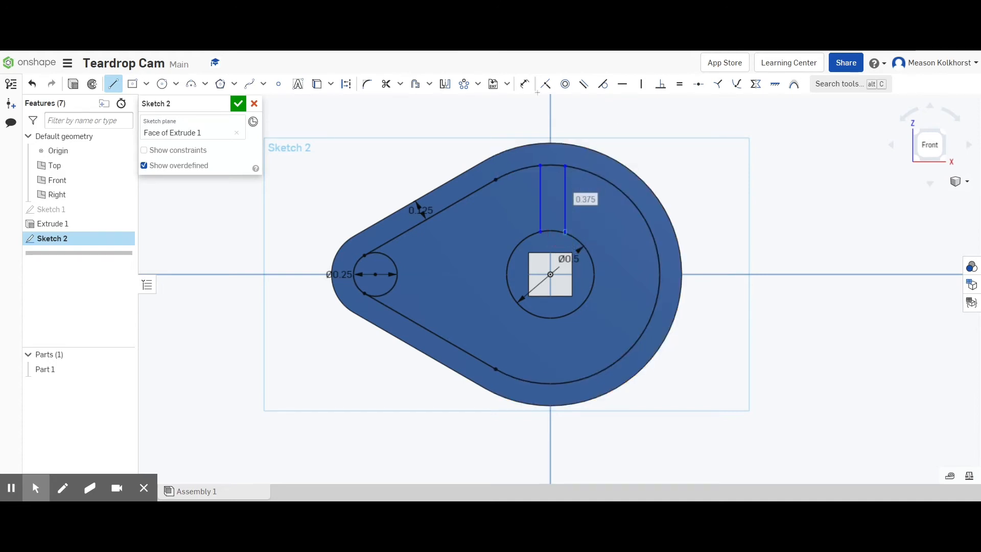
Dimension the spacing between the two vertical lines to 0.2 in.
click(525, 84)
click(541, 189)
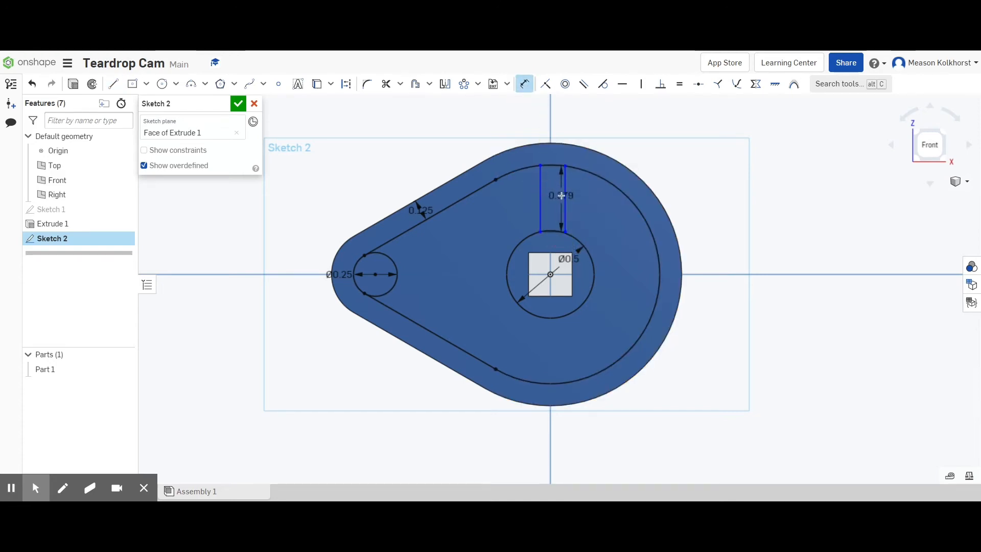
click(565, 197)
click(547, 134)
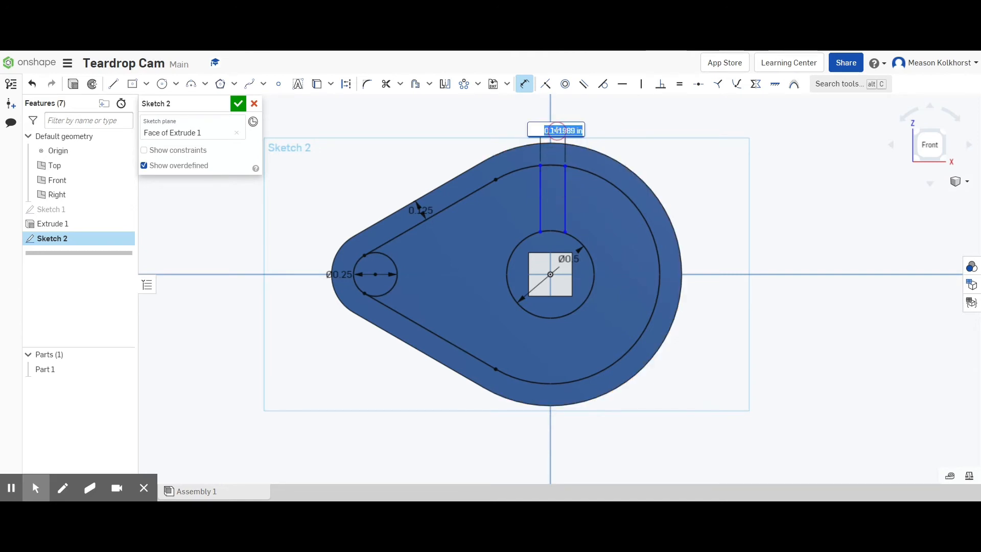
text(0.2)
key(Return)
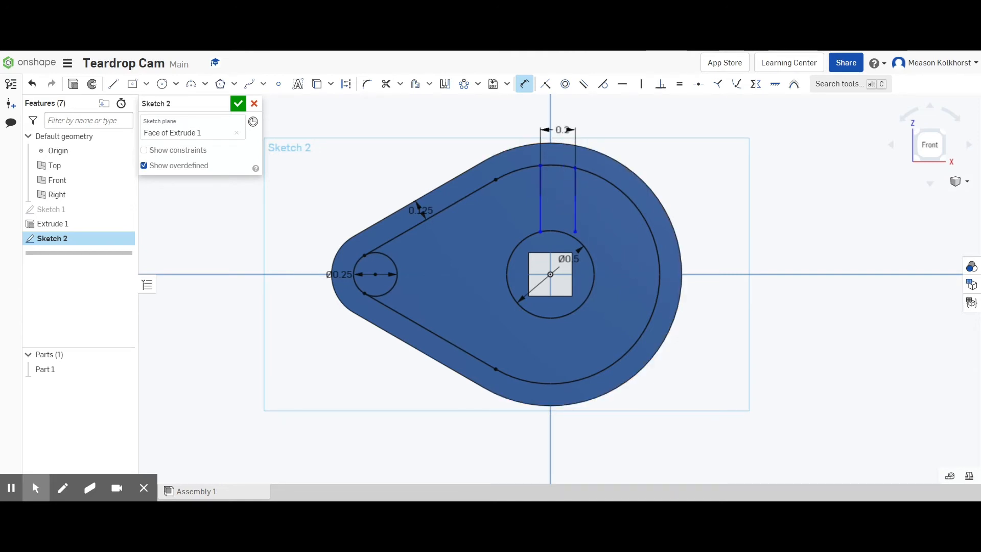
Dimension the distance from the left vertical spoke line to the vertical centerline as 0.1 in.
click(541, 200)
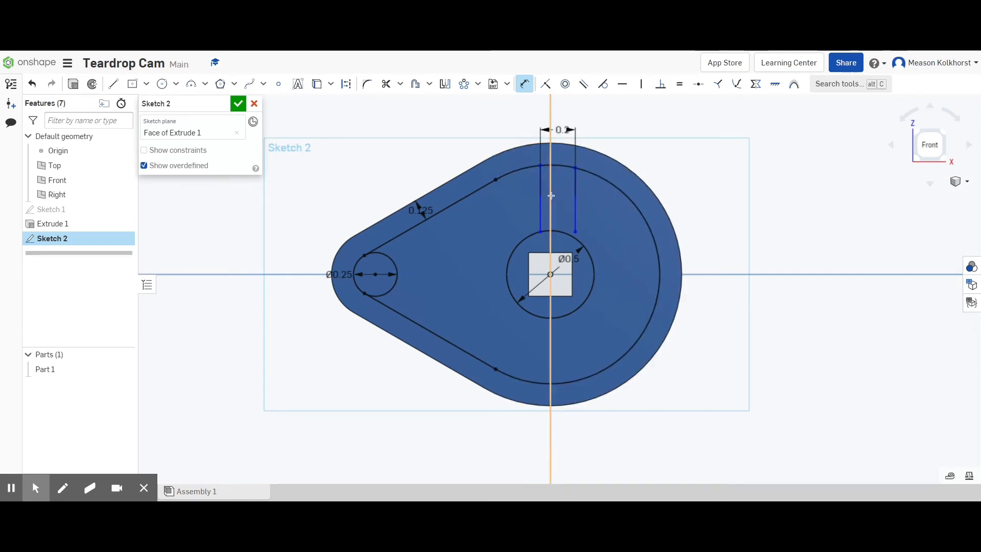
click(550, 195)
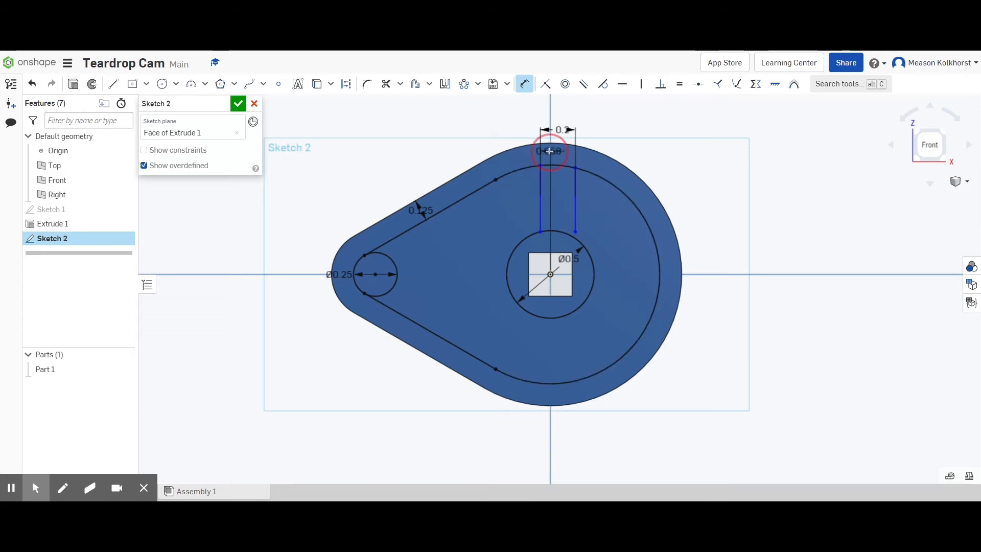
click(549, 152)
text(1)
key(Return)
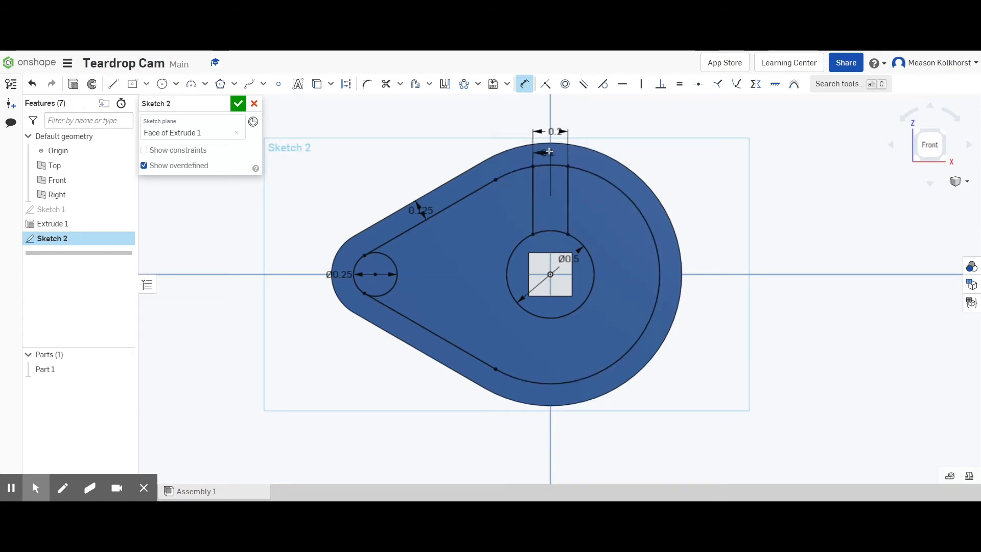
Make the lower endpoint of the right vertical spoke line coincident with the 0.5 in circle.
scroll(573, 233, up, 5)
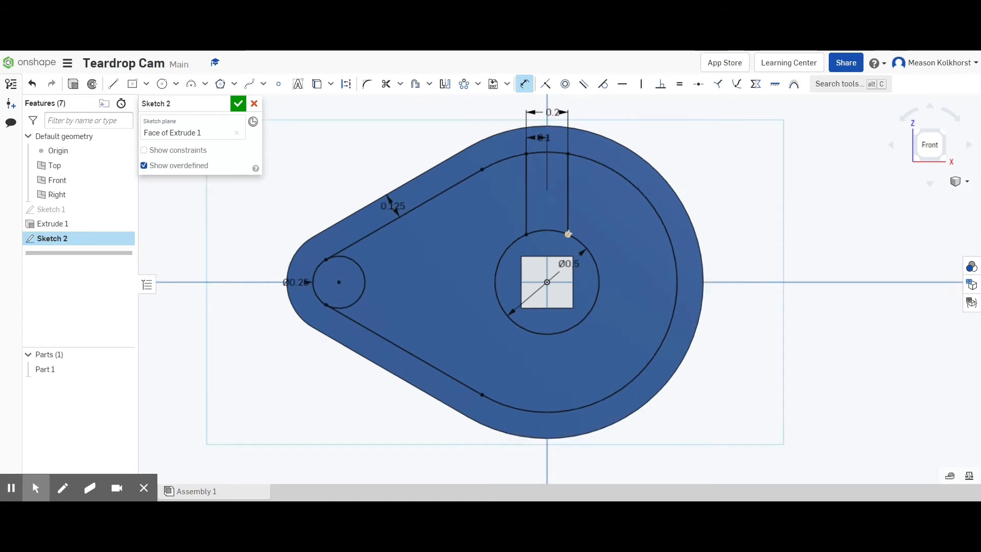
scroll(568, 242, up, 5)
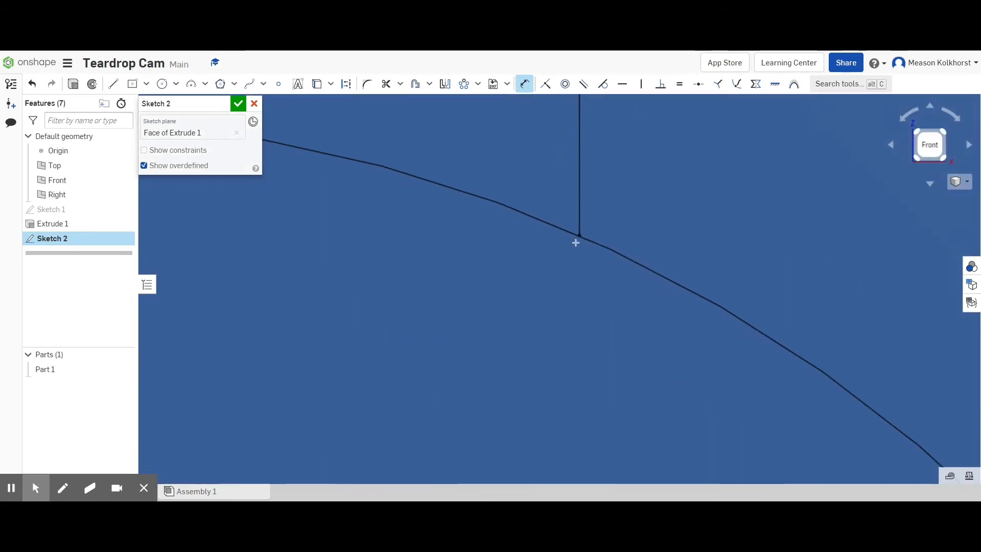
scroll(587, 228, up, 4)
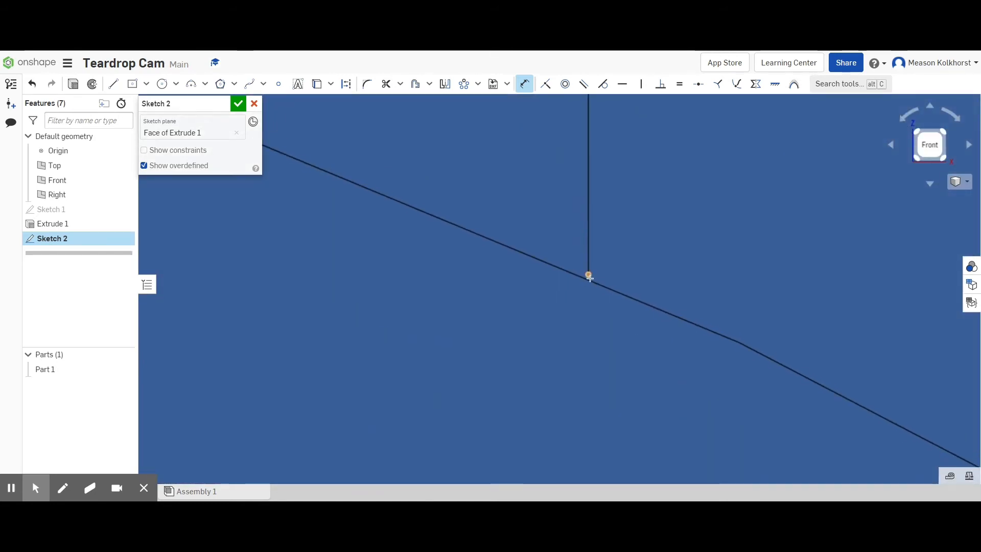
click(546, 84)
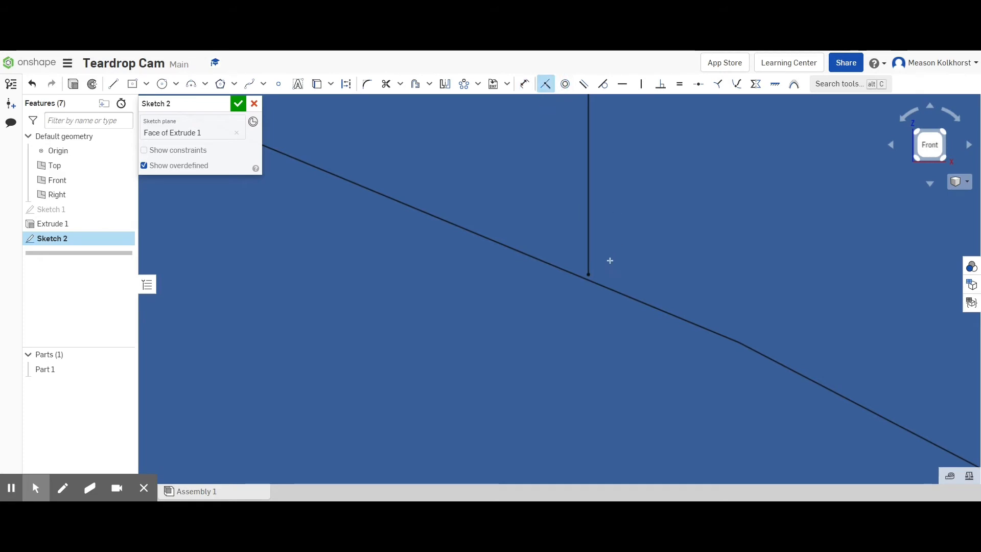
click(587, 279)
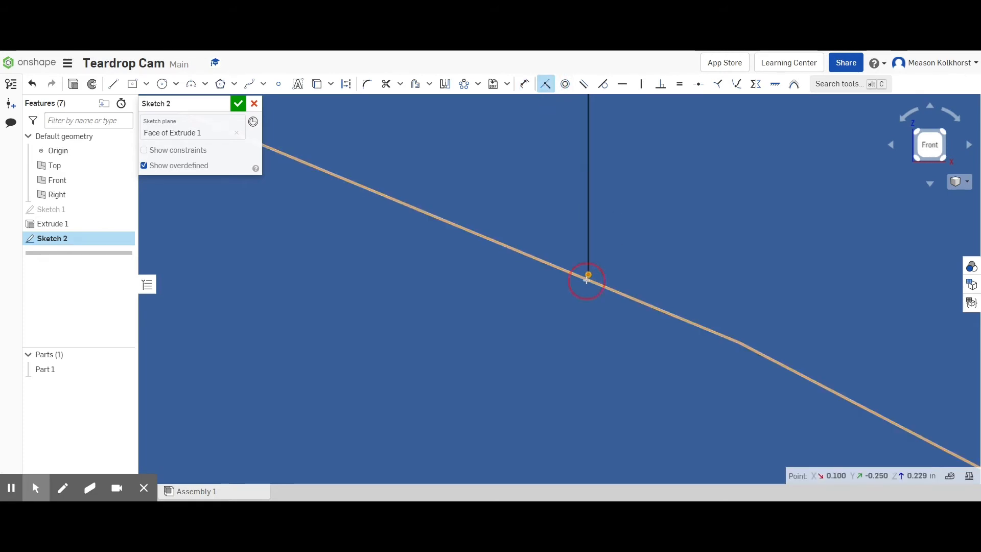
scroll(587, 281, down, 5)
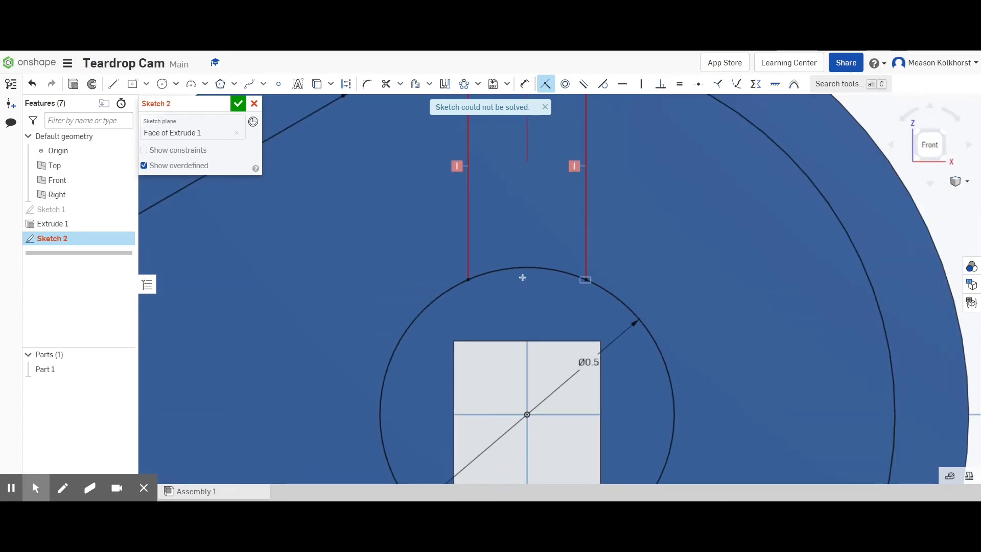
scroll(503, 215, down, 5)
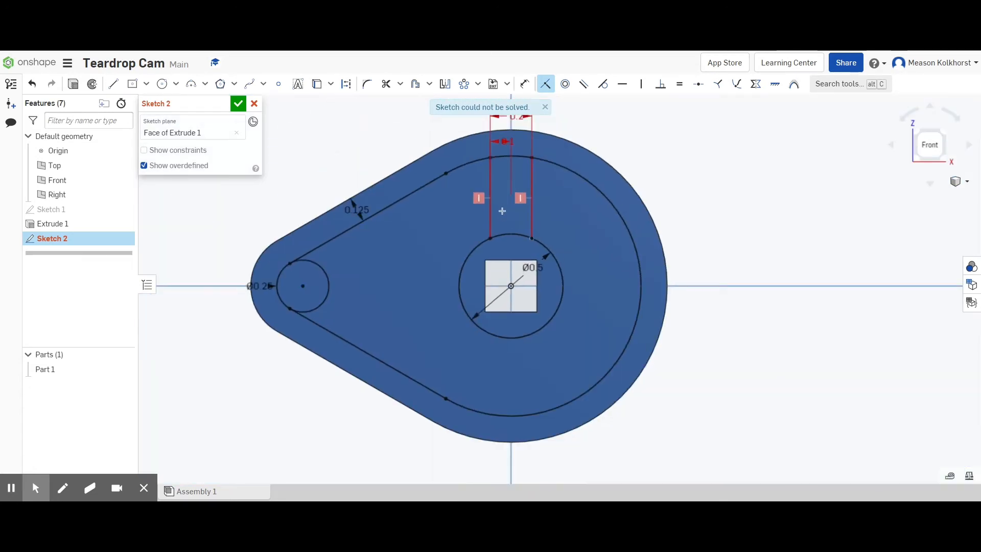
scroll(490, 238, up, 5)
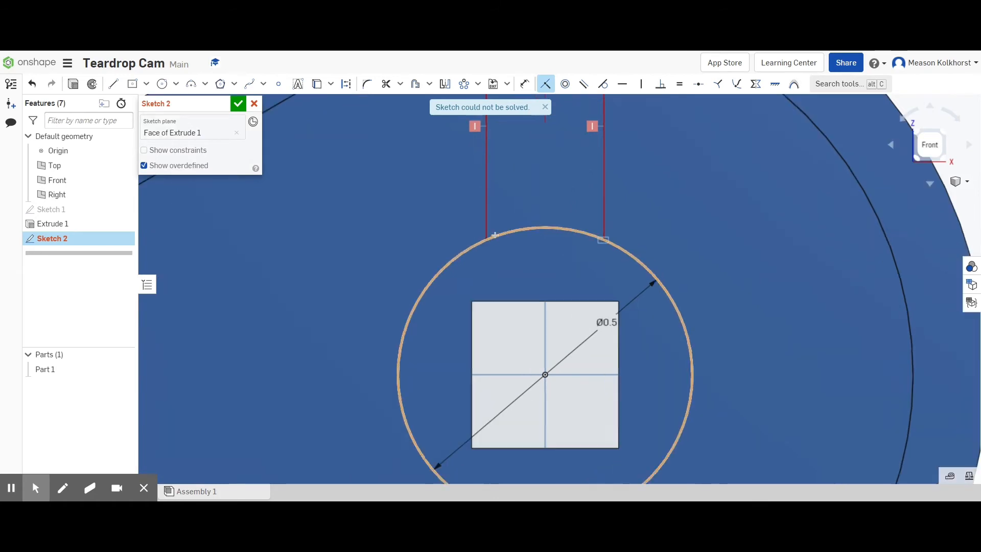
Display the sketch constraints, delete the conflicting horizontal constraint between the two spoke lines' lower endpoints, and hide the constraints again.
click(195, 151)
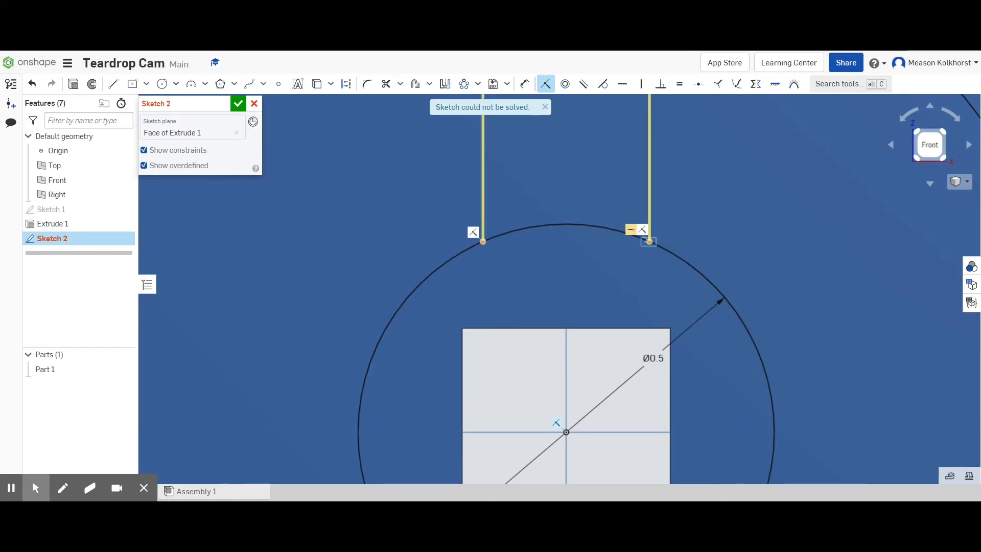
click(632, 231)
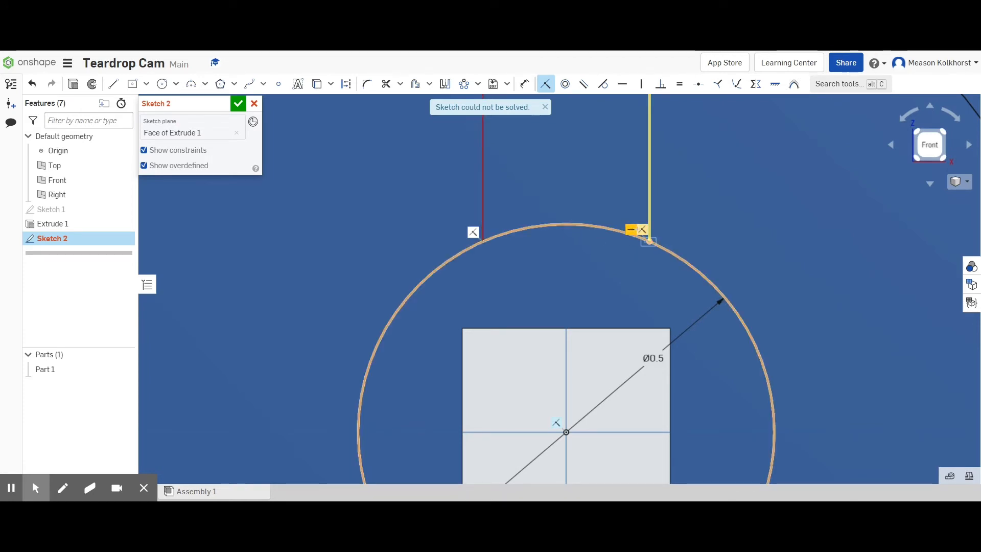
key(Delete)
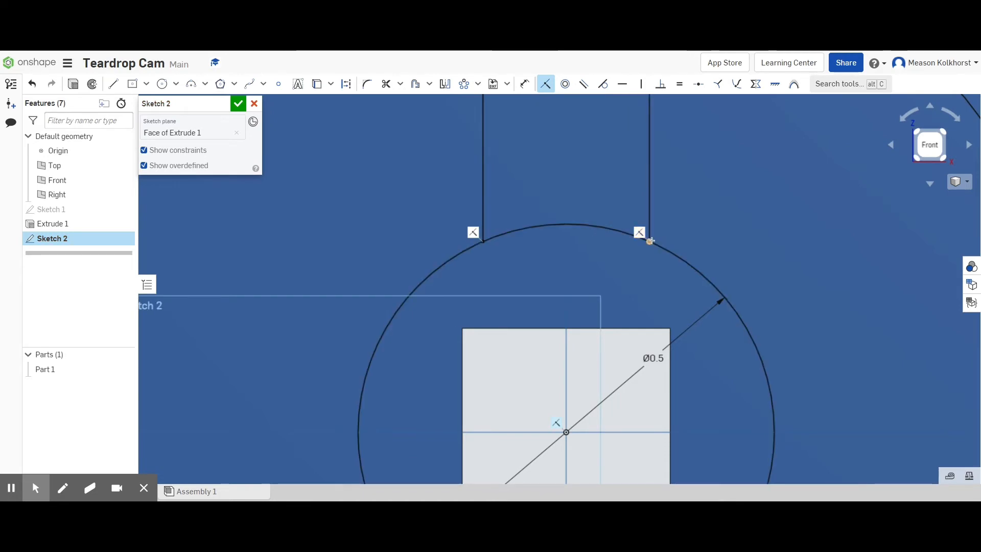
scroll(488, 233, down, 5)
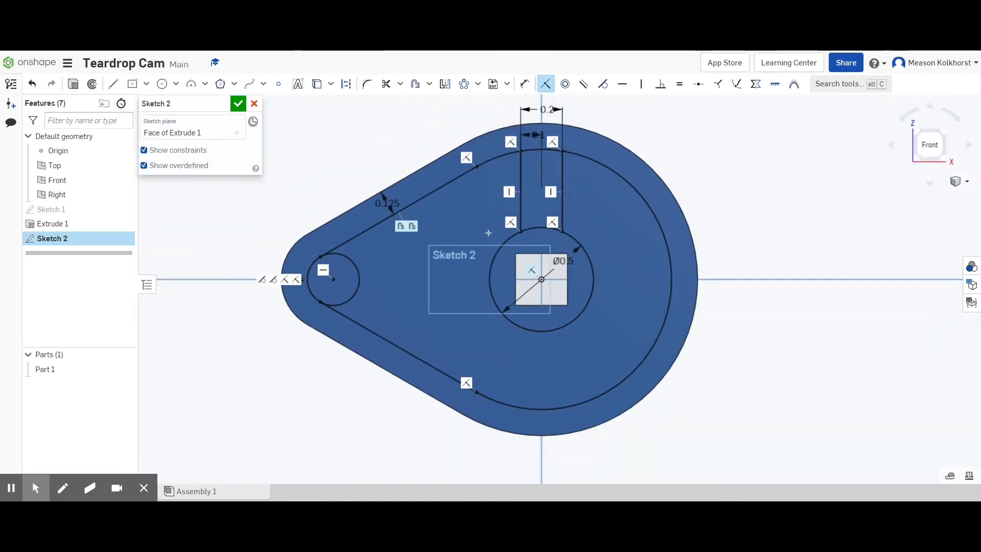
click(155, 151)
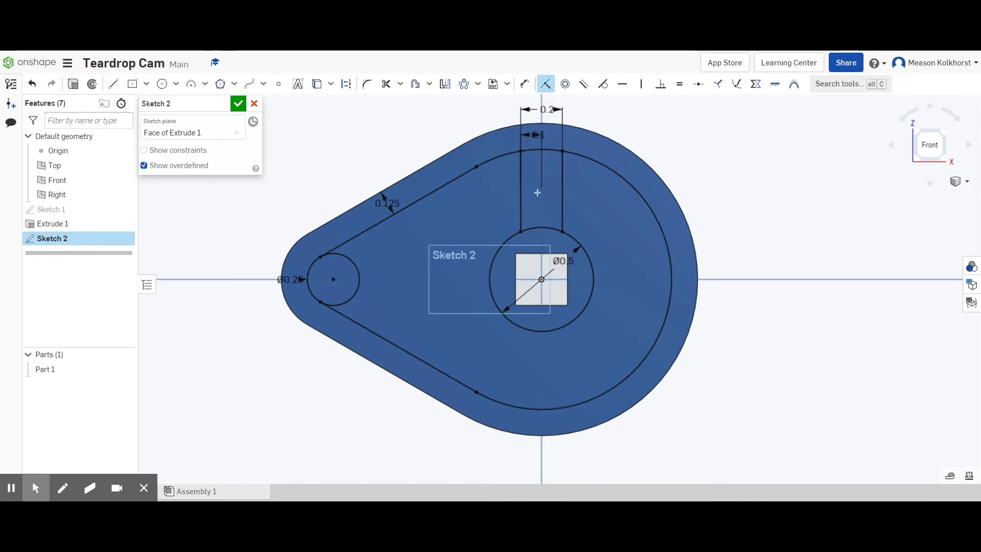
Set up a circular pattern of the two vertical spoke lines around the cam's center hole, trying 5 and 7 instances.
click(465, 86)
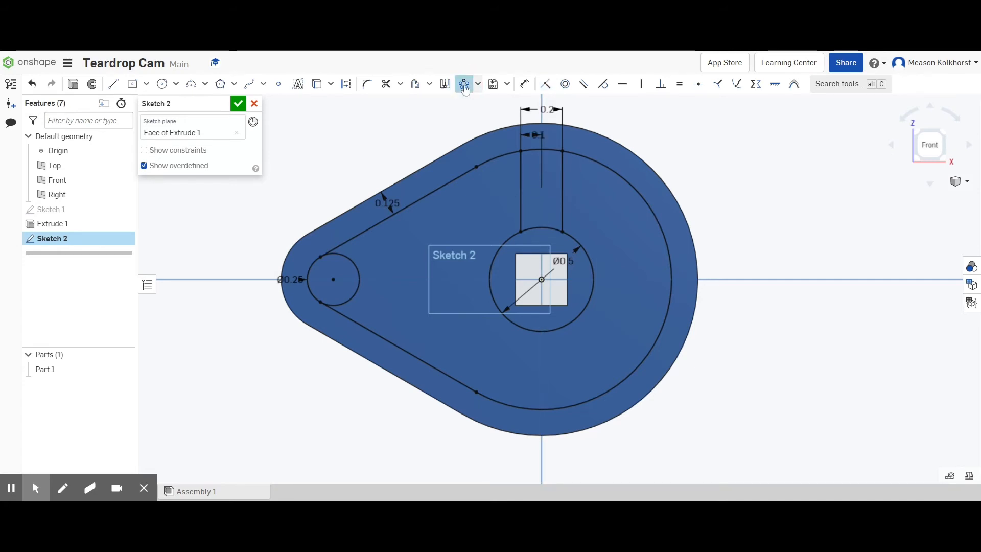
click(523, 179)
click(562, 184)
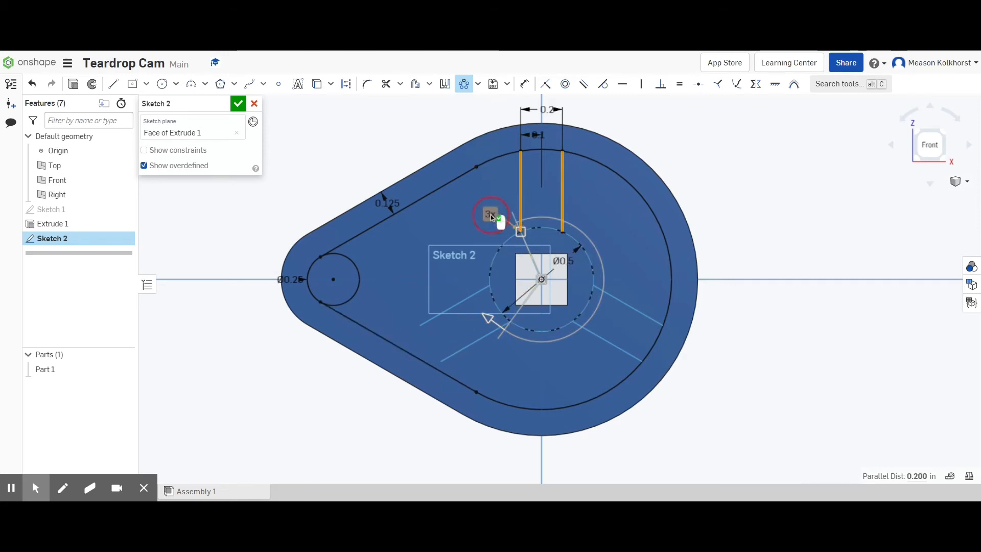
drag(491, 215, 484, 215)
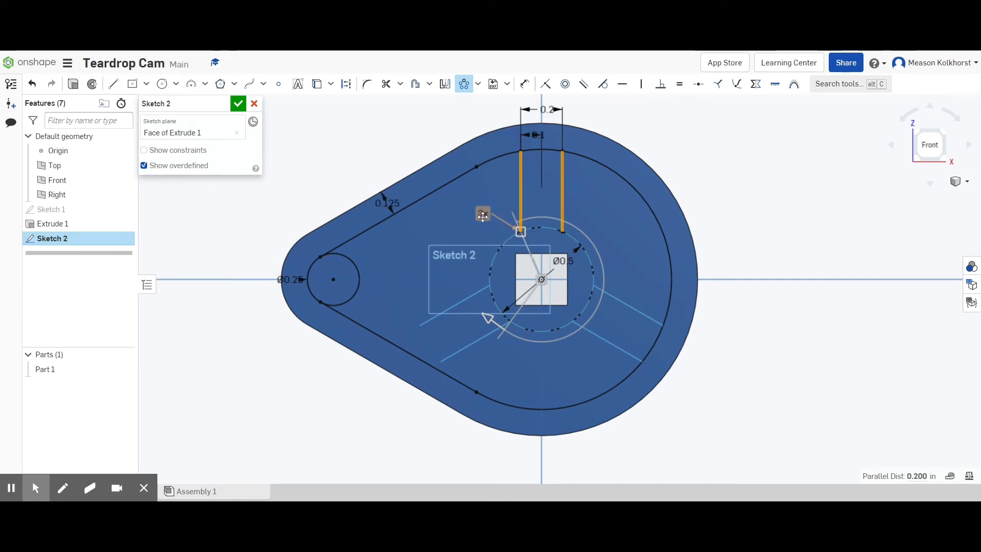
double_click(482, 216)
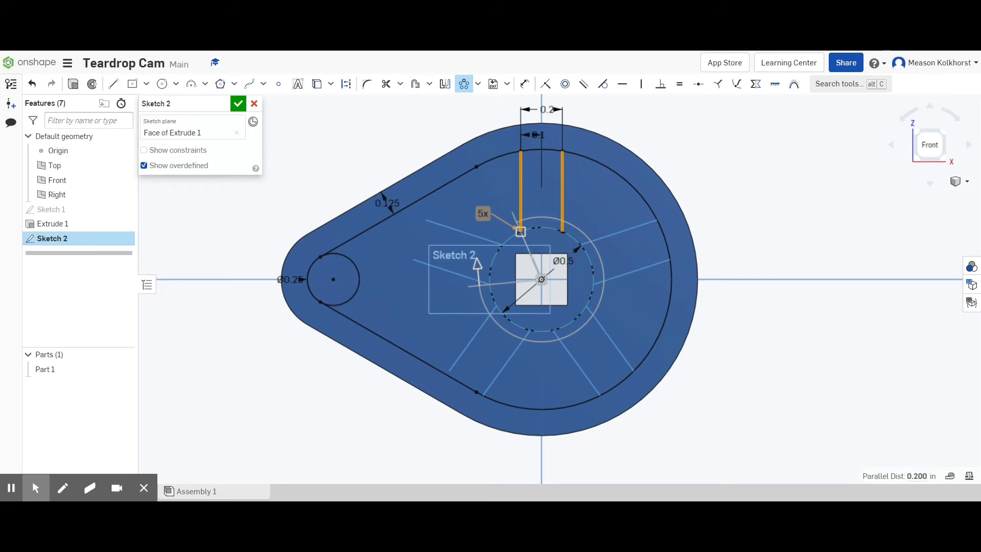
double_click(484, 215)
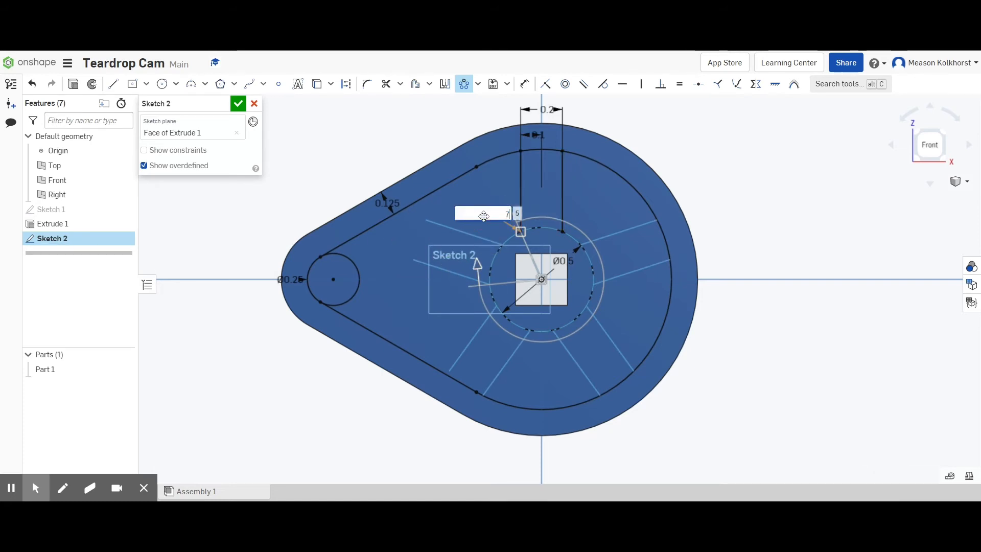
text(7)
key(Return)
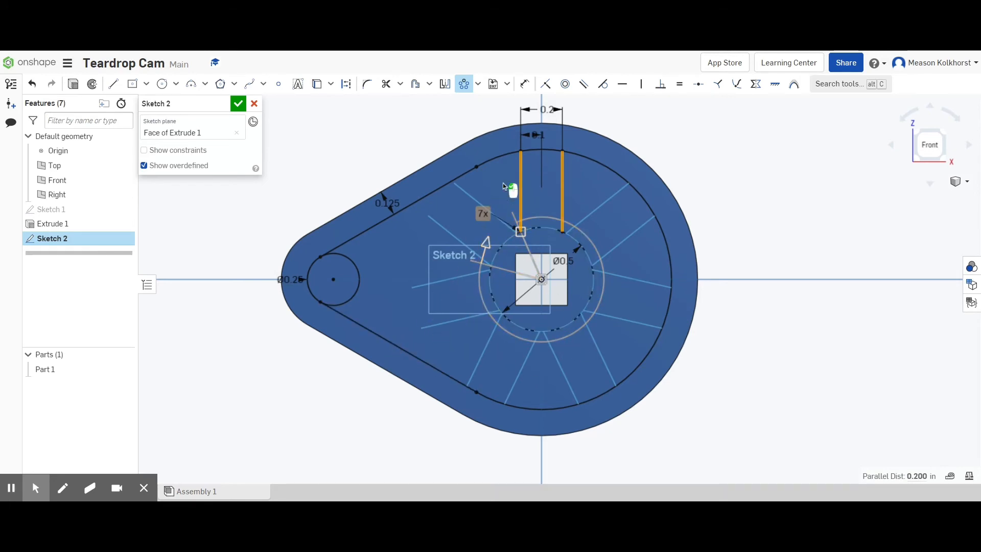
Set the circular pattern of spoke lines to 6 instances and apply it.
click(480, 215)
double_click(480, 214)
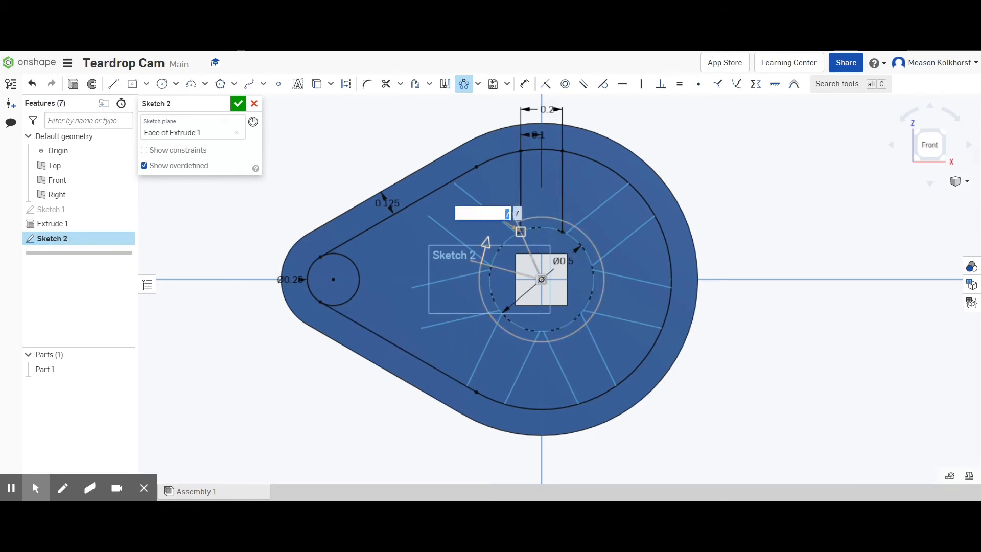
key(Return)
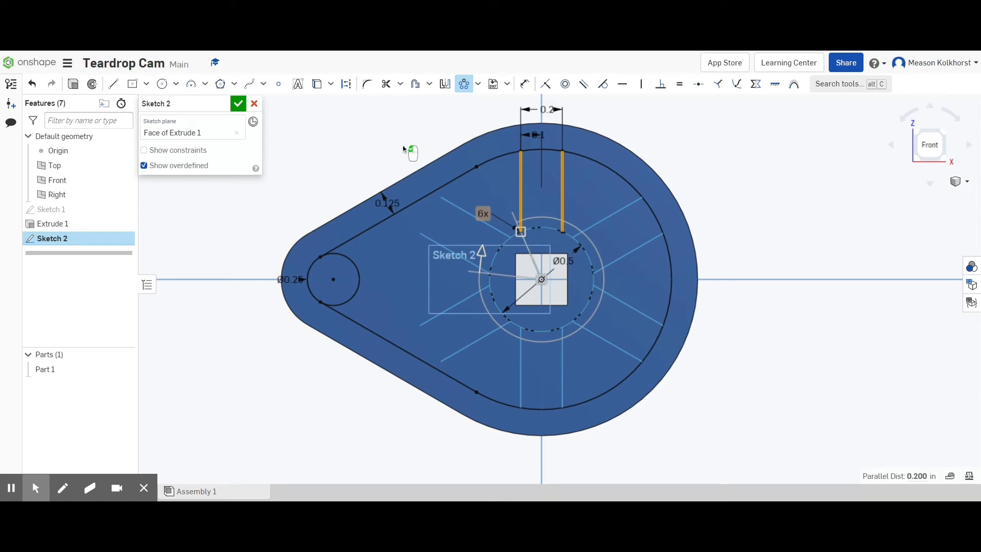
key(Return)
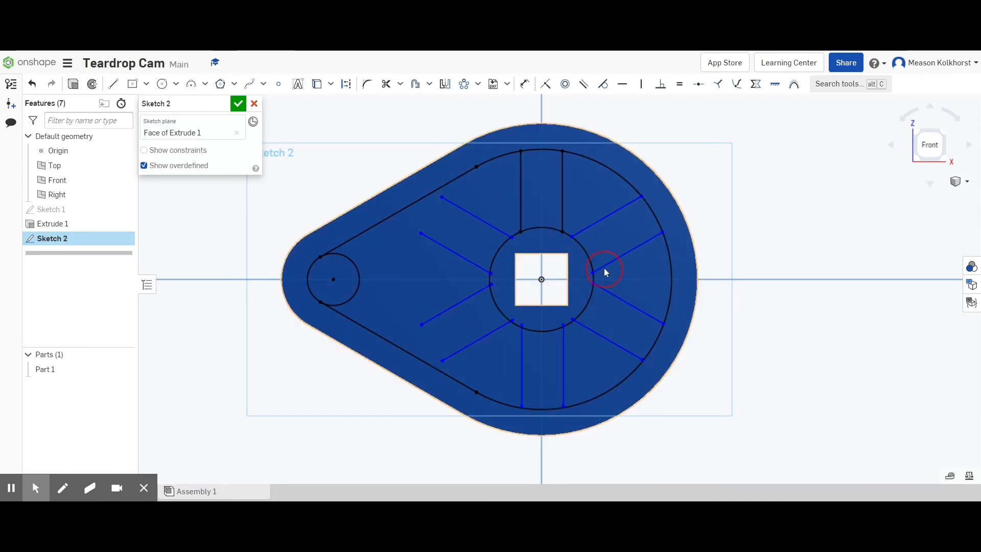
Test-move a patterned spoke line and make the circular pattern's center point coincident with the origin.
drag(608, 264, 613, 256)
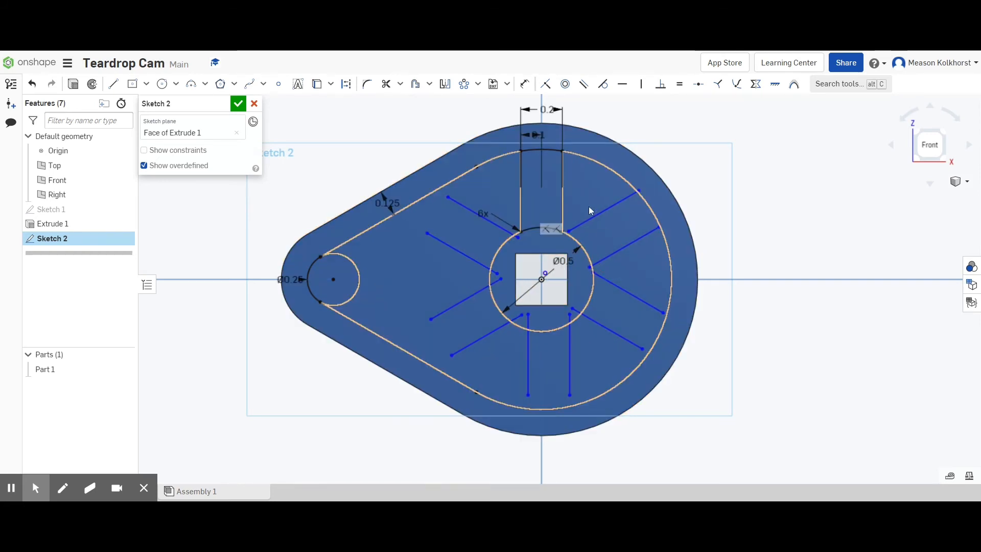
click(546, 84)
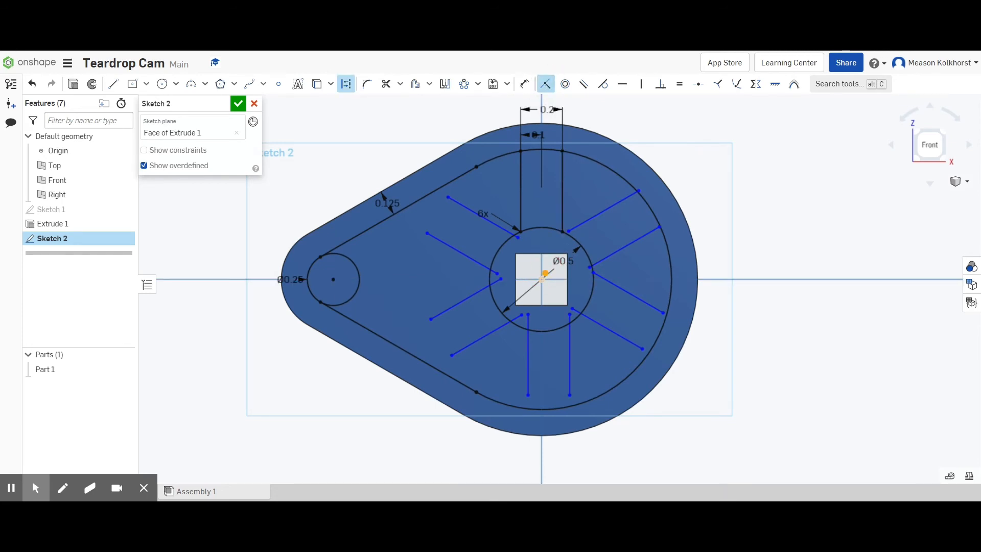
key(q)
click(545, 274)
click(542, 279)
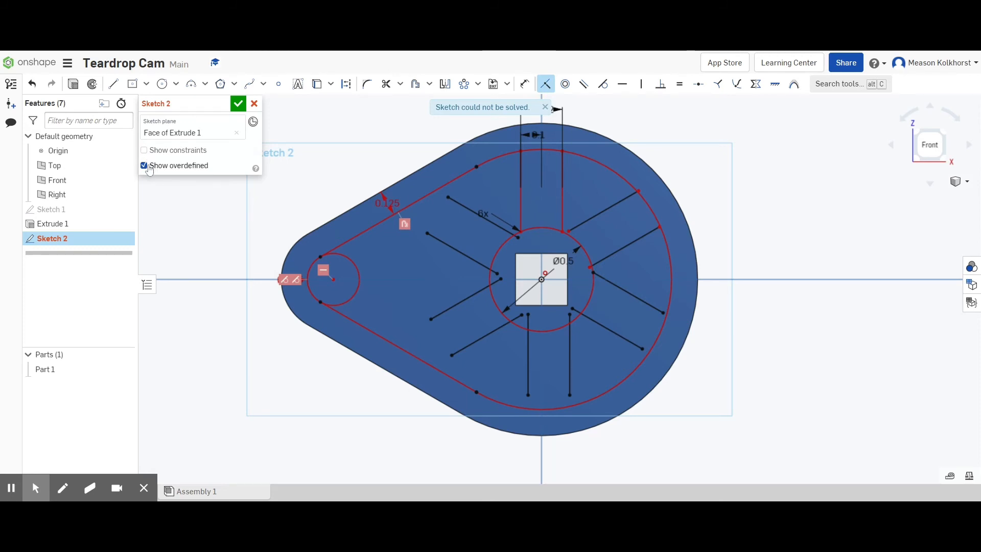
Display the sketch constraints and delete the conflicting offset constraint on the lower straight inset line.
click(144, 150)
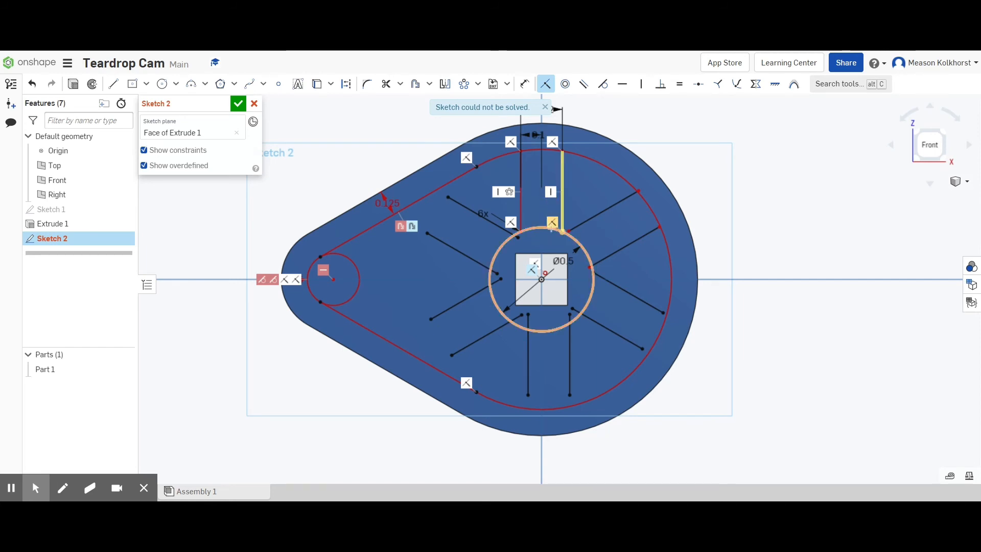
click(534, 264)
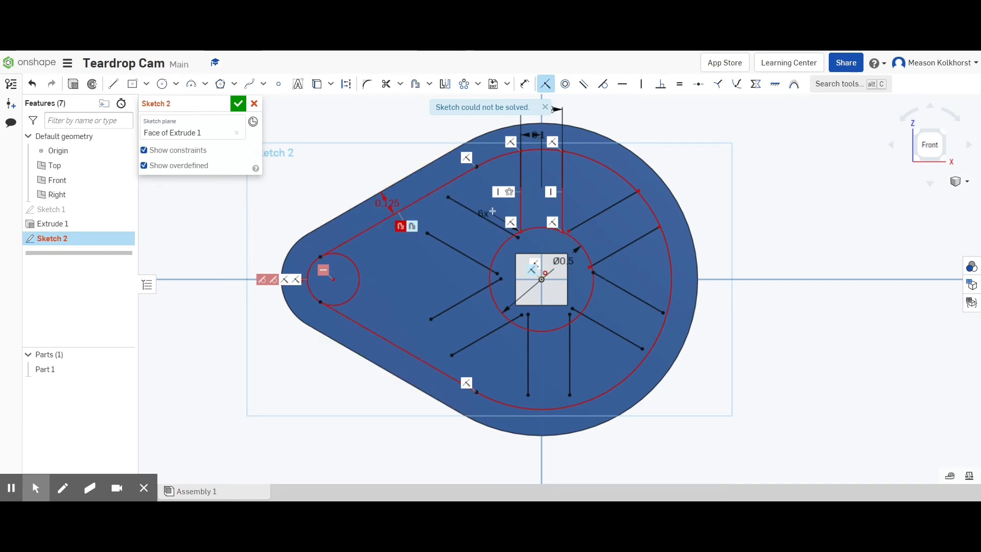
key(Delete)
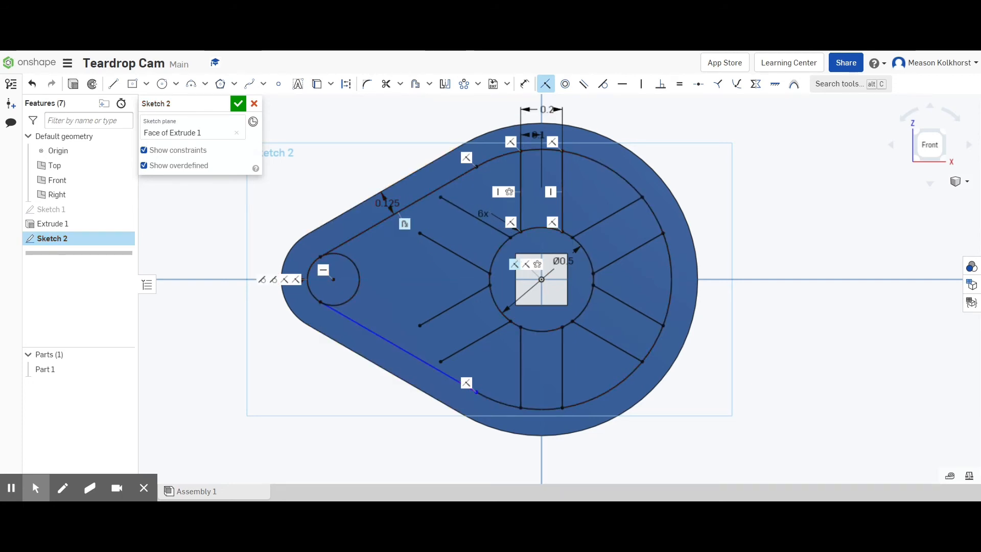
Dimension the gap between the lower straight inset line and the cam's outer edge at 0.125 in, and hide the sketch constraints.
click(380, 346)
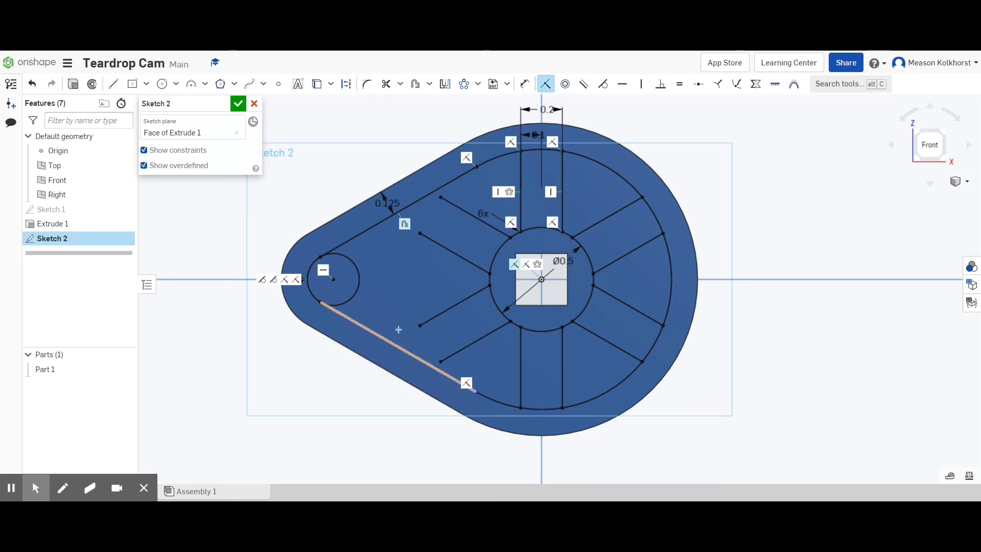
click(530, 83)
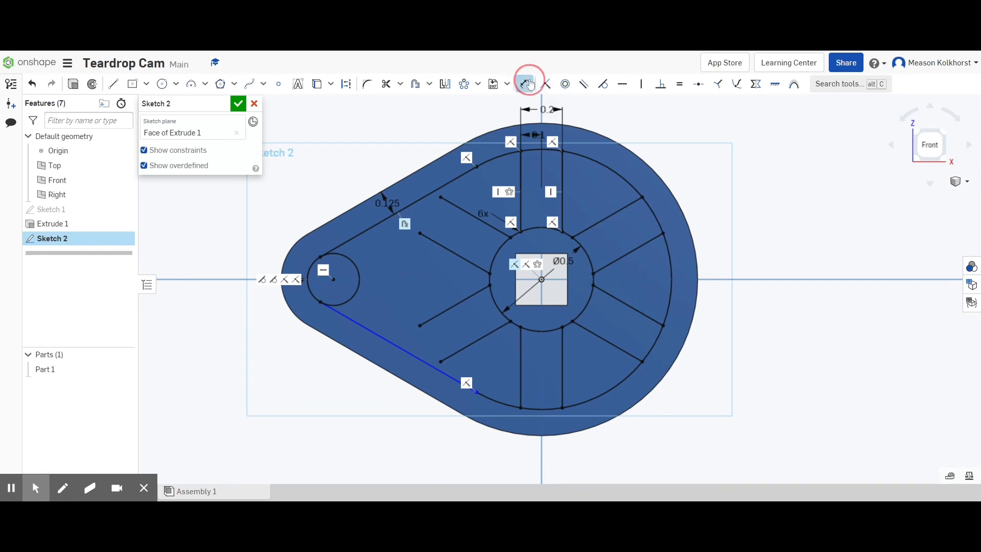
click(411, 355)
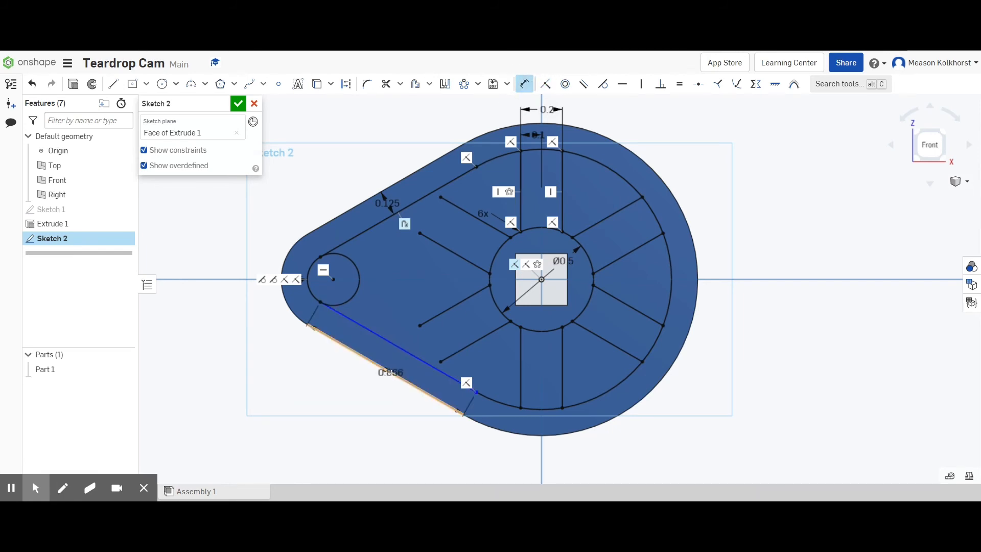
click(395, 374)
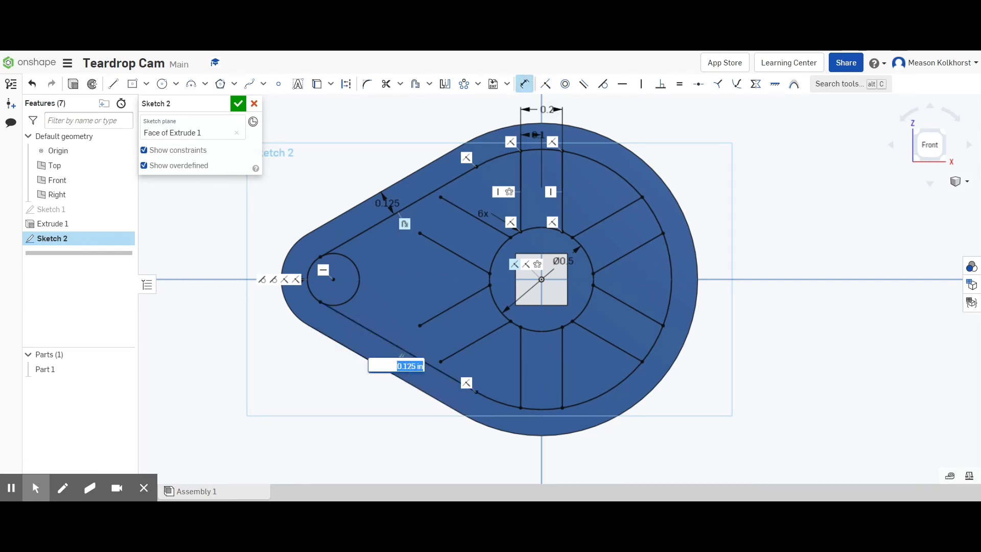
key(Return)
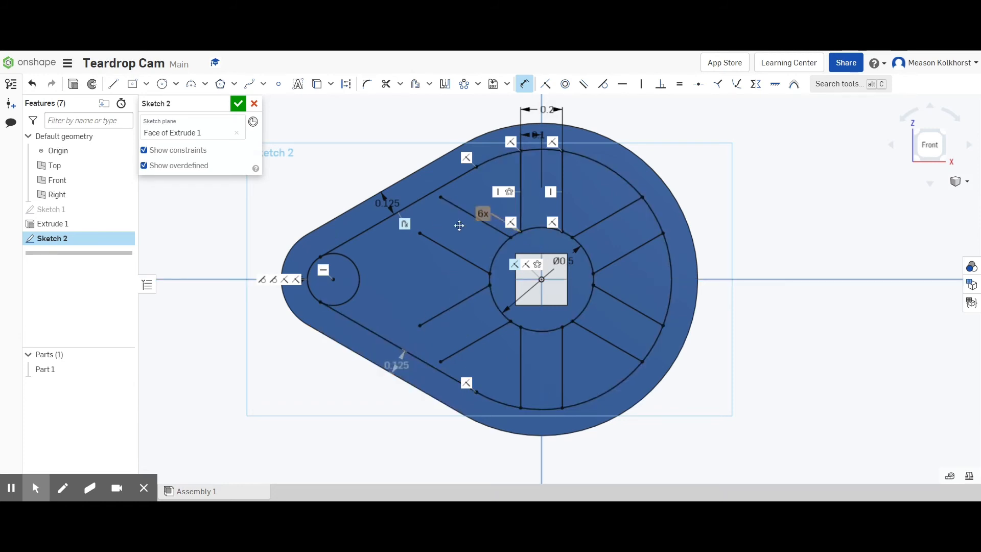
click(178, 153)
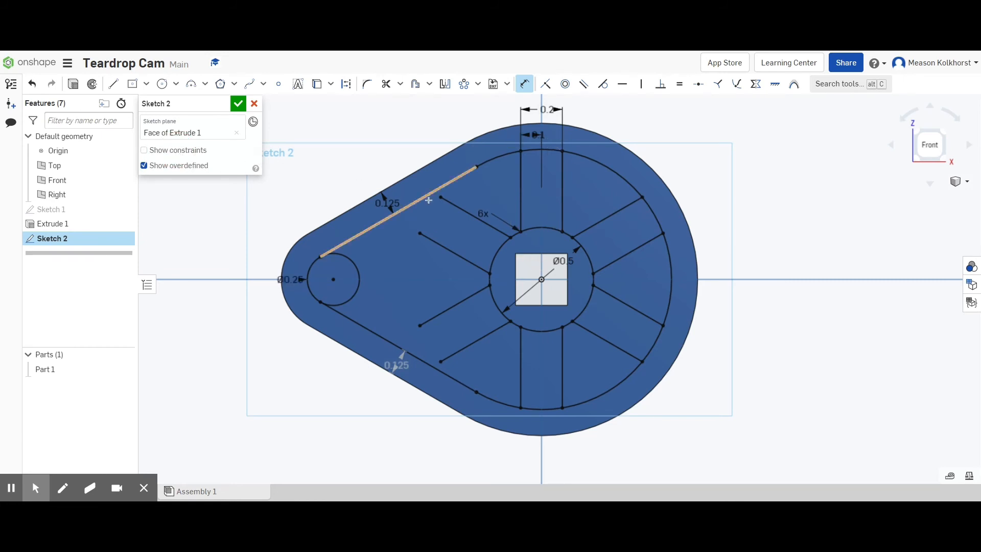
Try to make the outer end of an upper-left patterned spoke line coincident with the upper straight inset line, and undo it.
scroll(435, 217, up, 2)
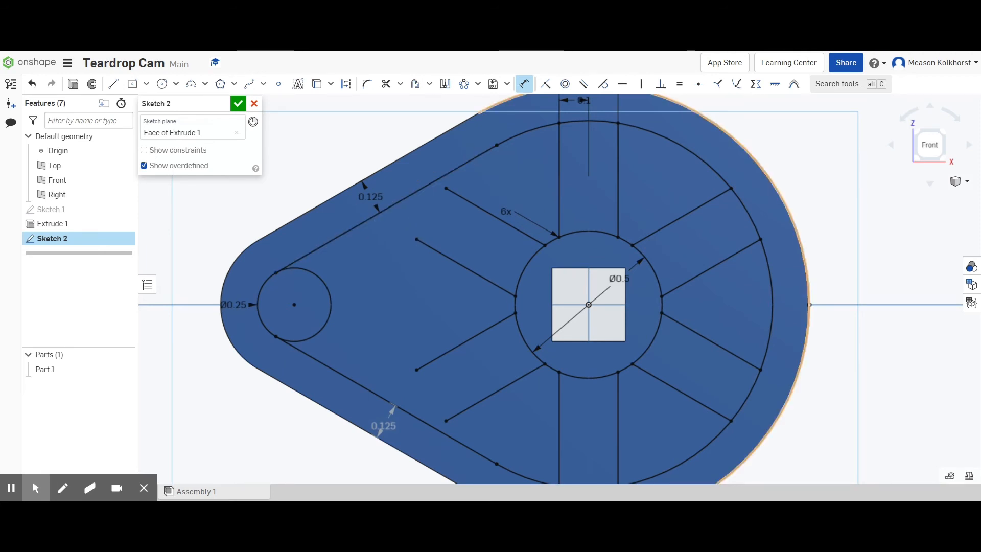
click(527, 85)
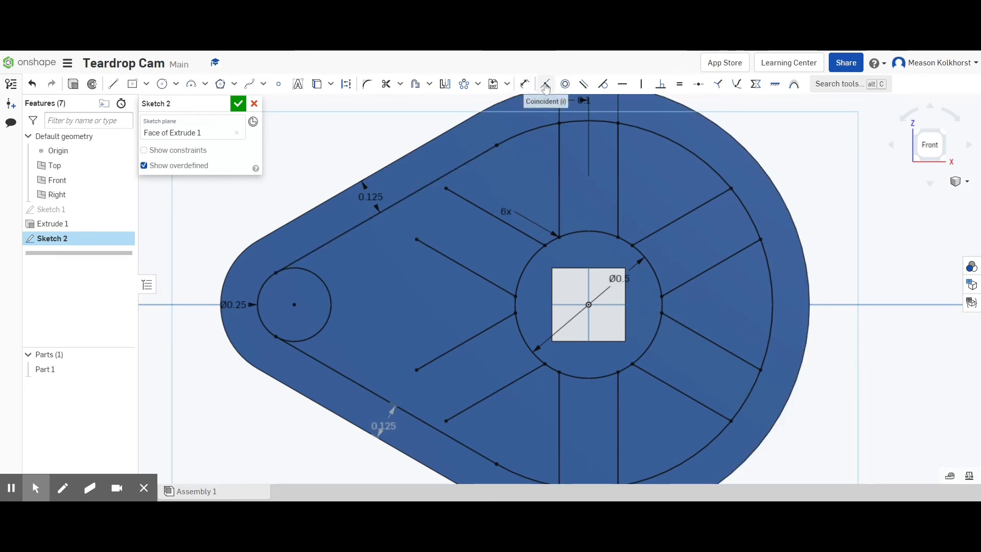
click(546, 84)
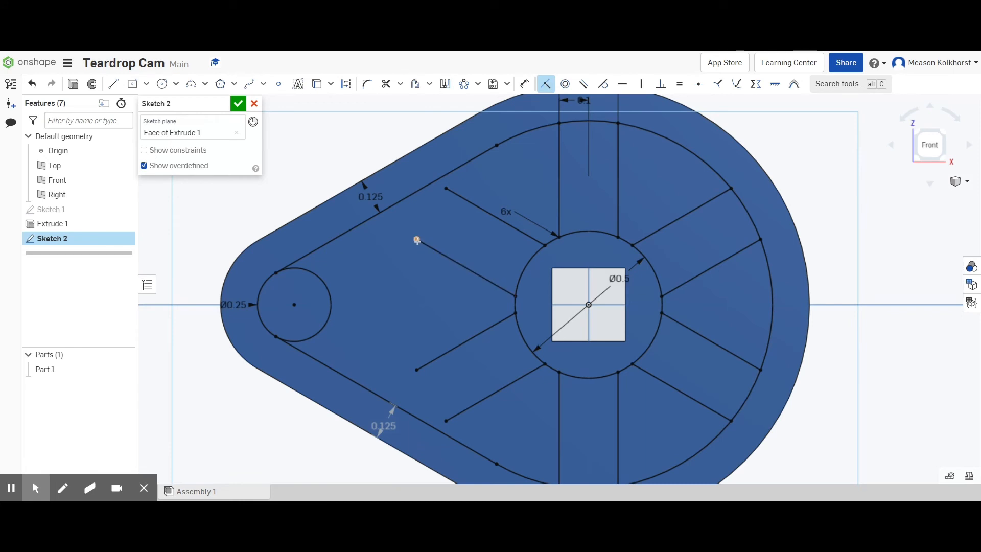
click(373, 219)
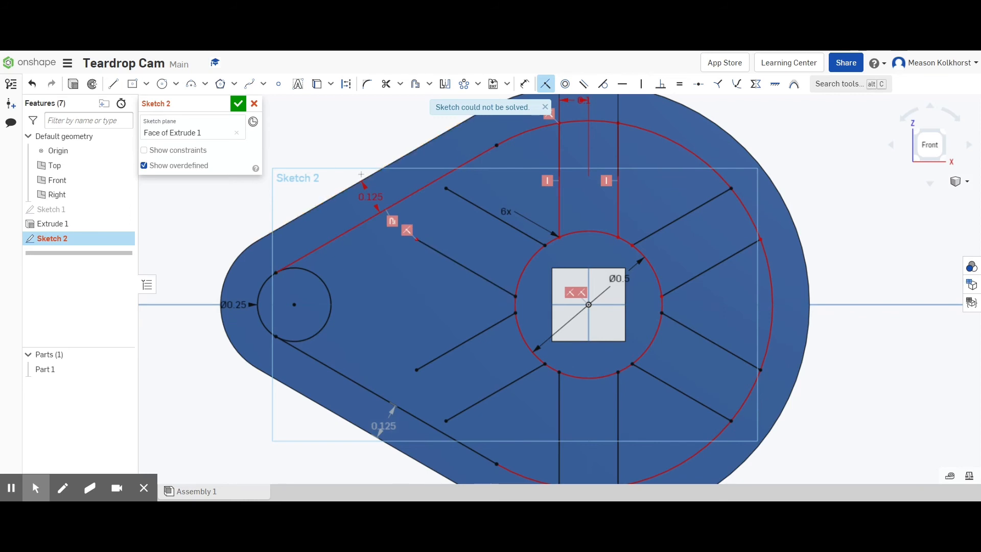
click(32, 84)
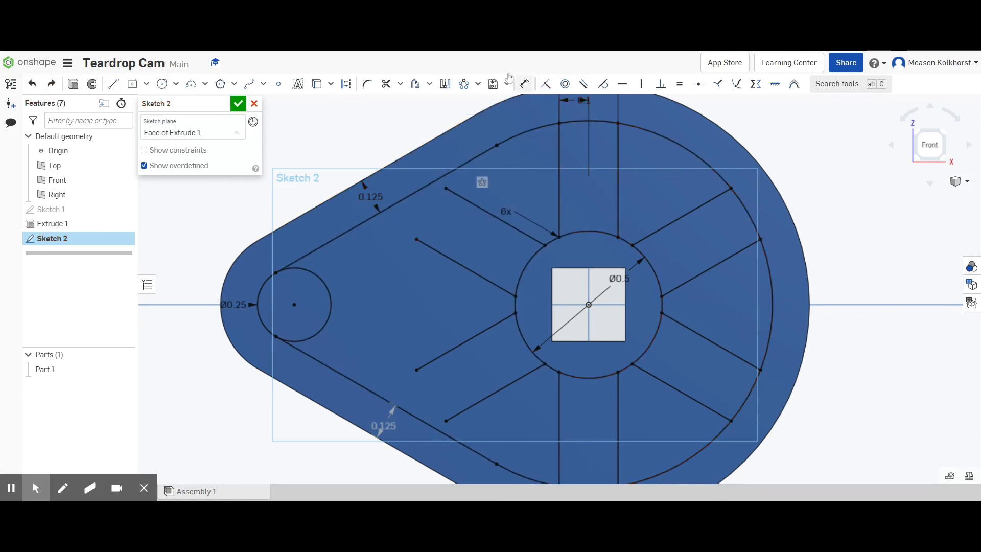
Draw two lines, about 0.197 in and 0.063 in long, from the free ends of the upper-left spoke lines to the upper inset line.
click(114, 84)
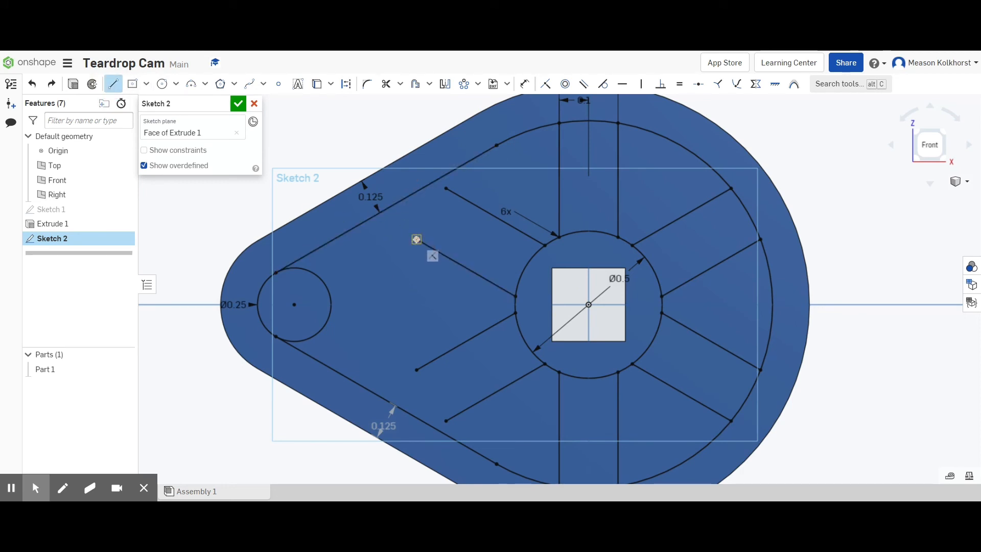
click(417, 239)
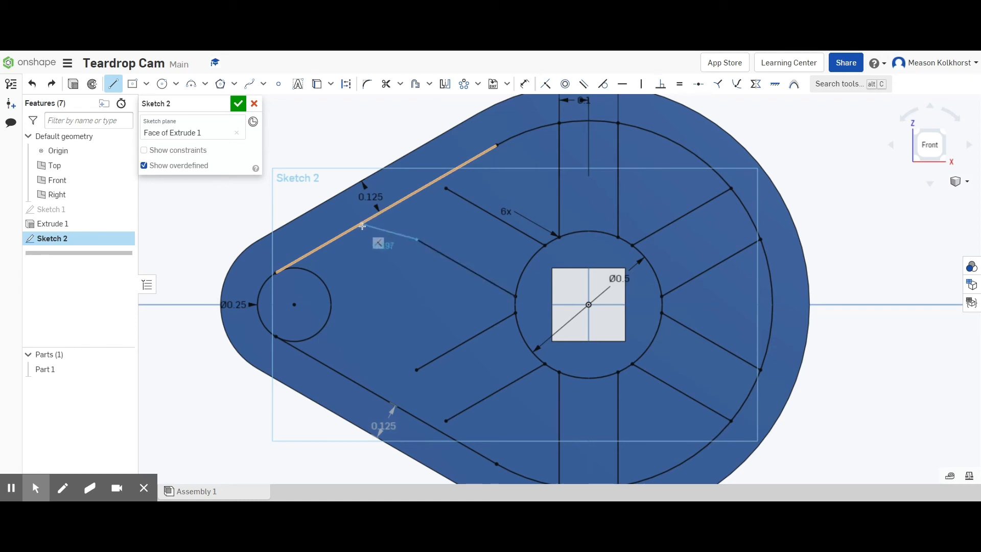
click(361, 225)
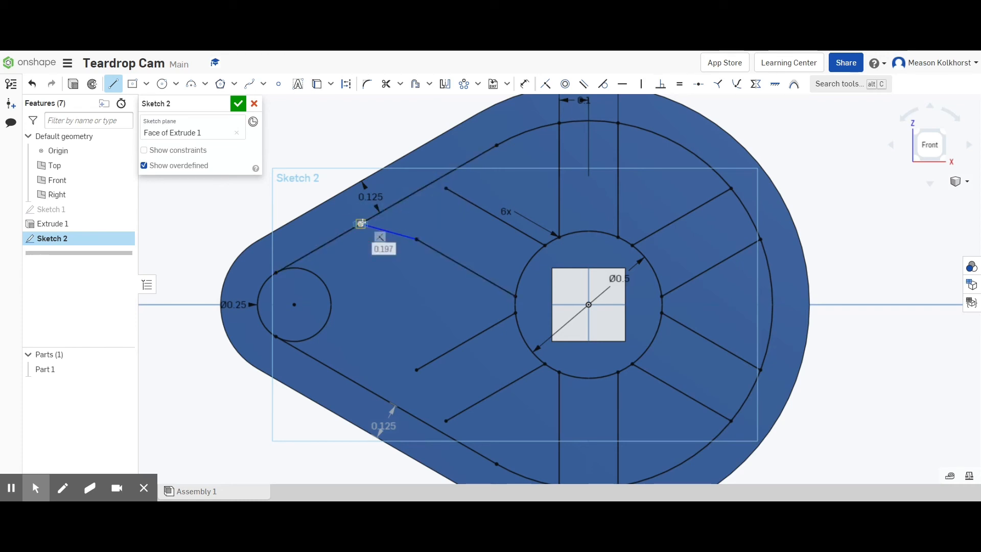
click(446, 188)
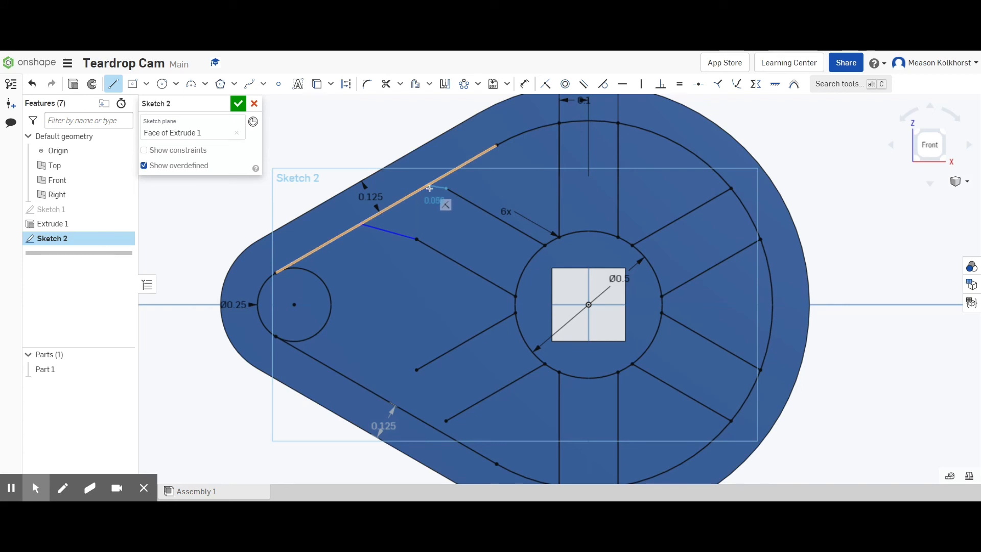
click(430, 189)
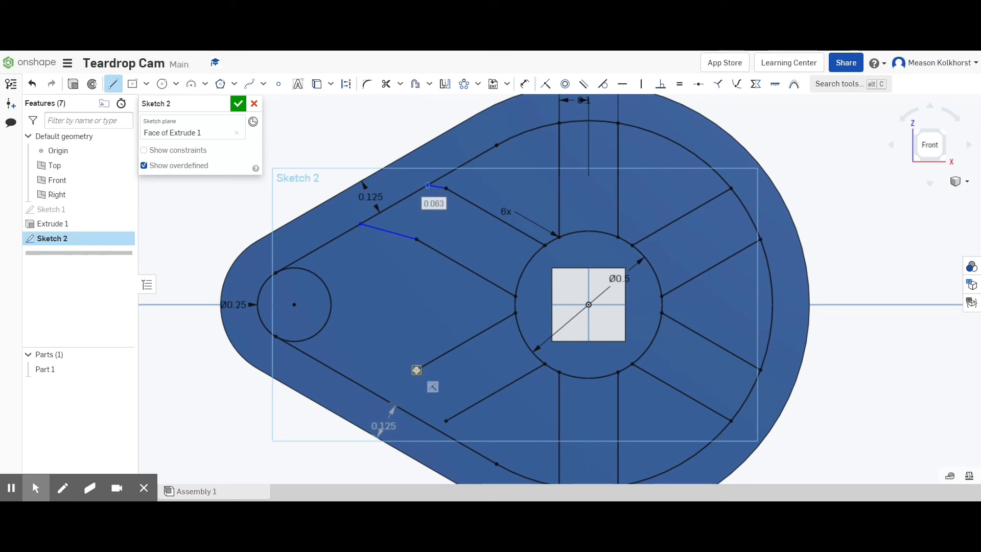
Draw two short lines connecting the free ends of the lower-left spoke lines to the lower inset line, the first about 0.184 in long.
click(416, 370)
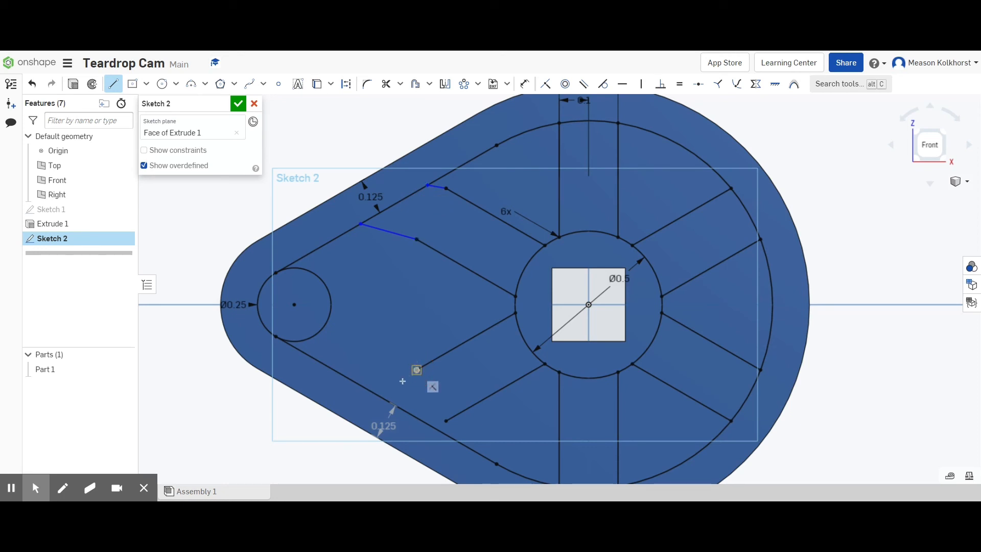
click(366, 387)
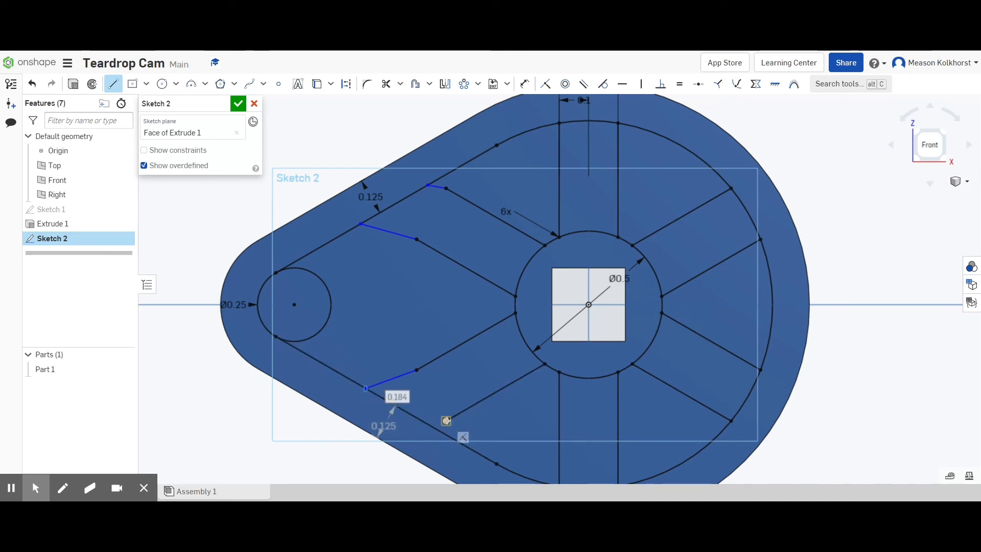
click(446, 420)
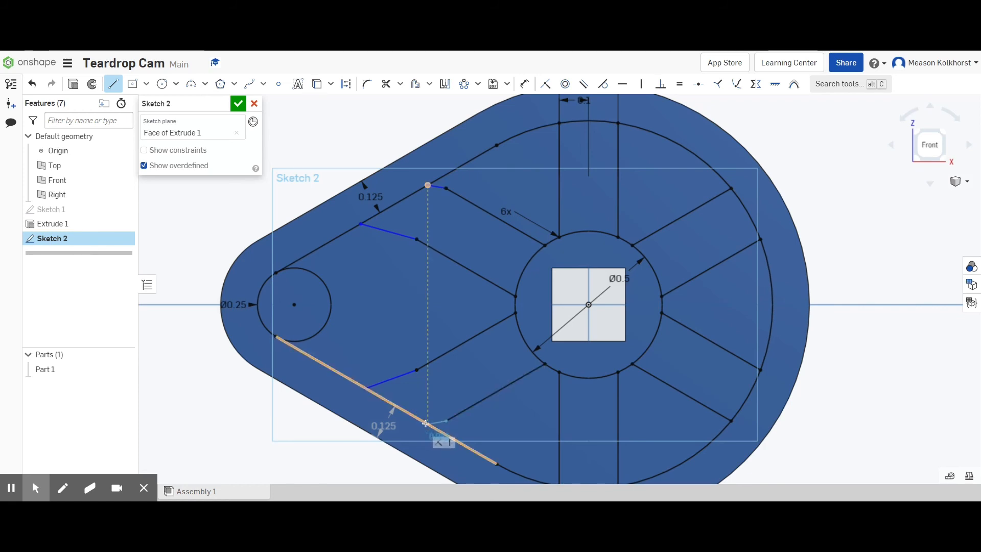
click(454, 438)
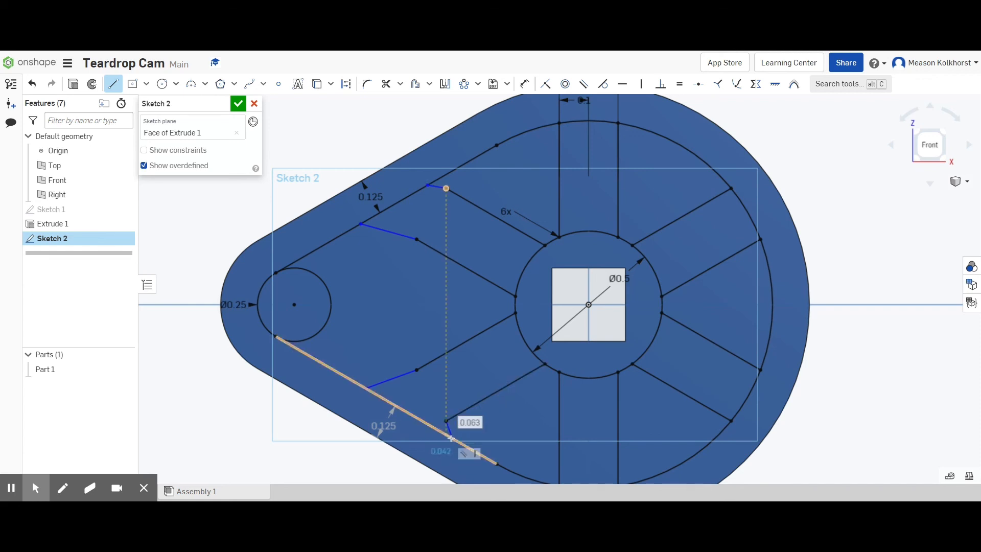
click(113, 83)
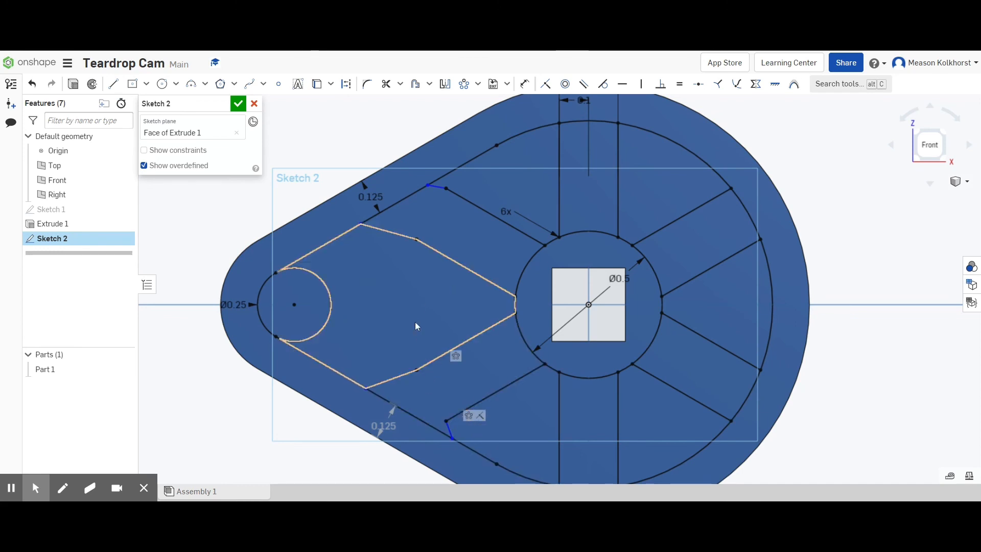
Make the two upper connecting lines parallel to the upper-left spoke lines.
click(584, 84)
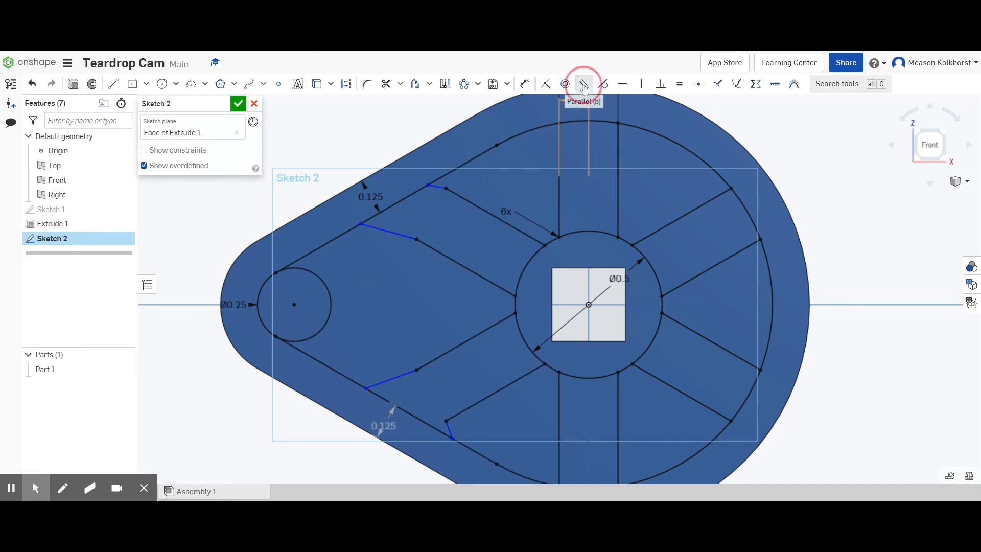
click(403, 234)
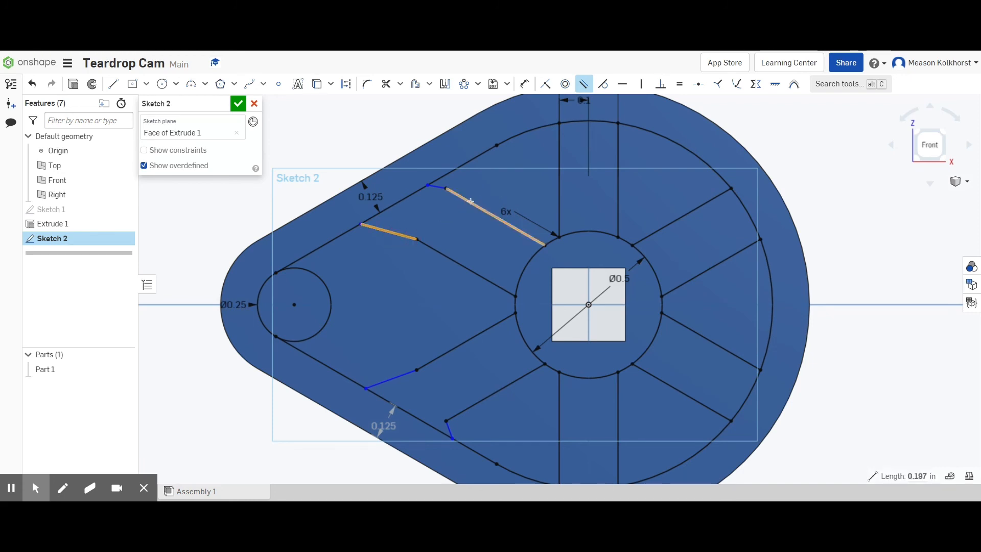
click(470, 201)
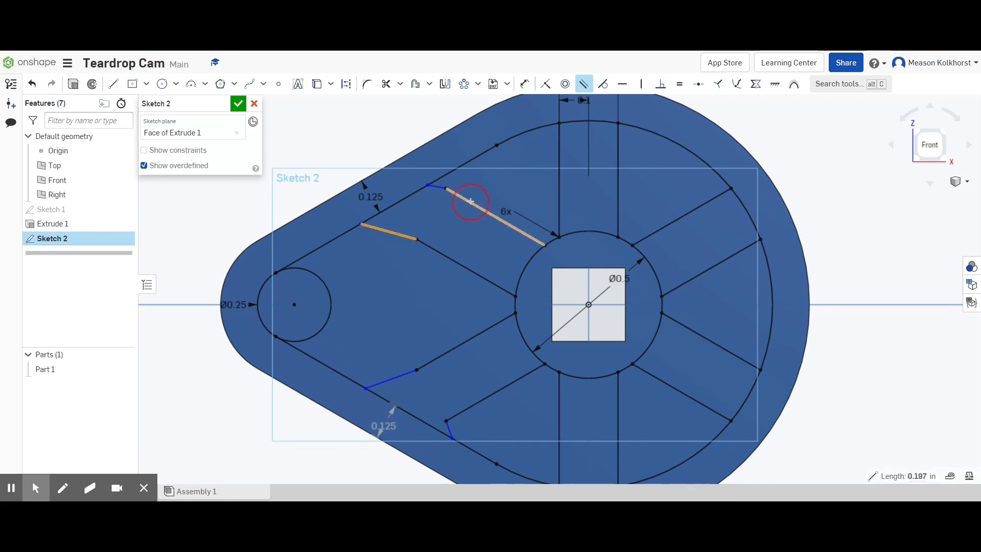
click(438, 187)
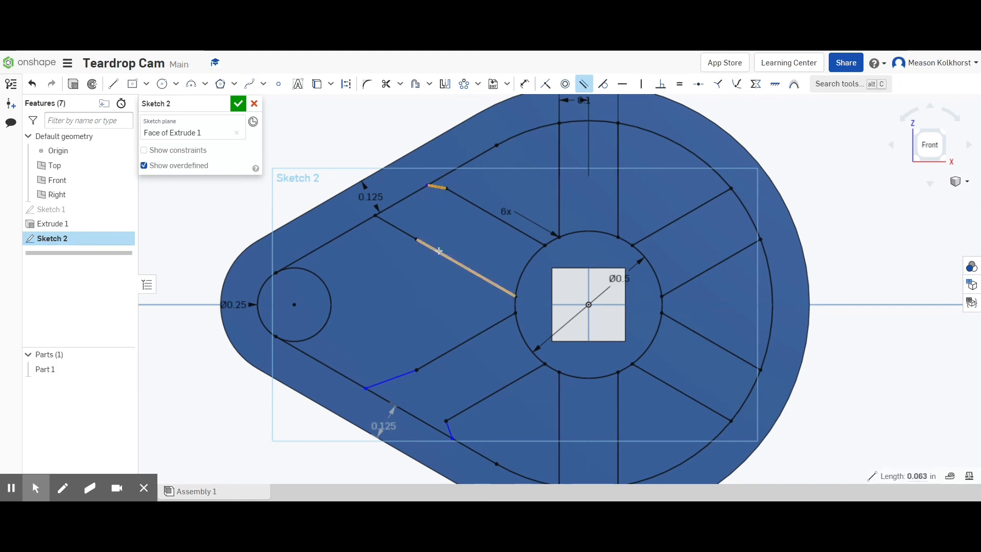
click(439, 251)
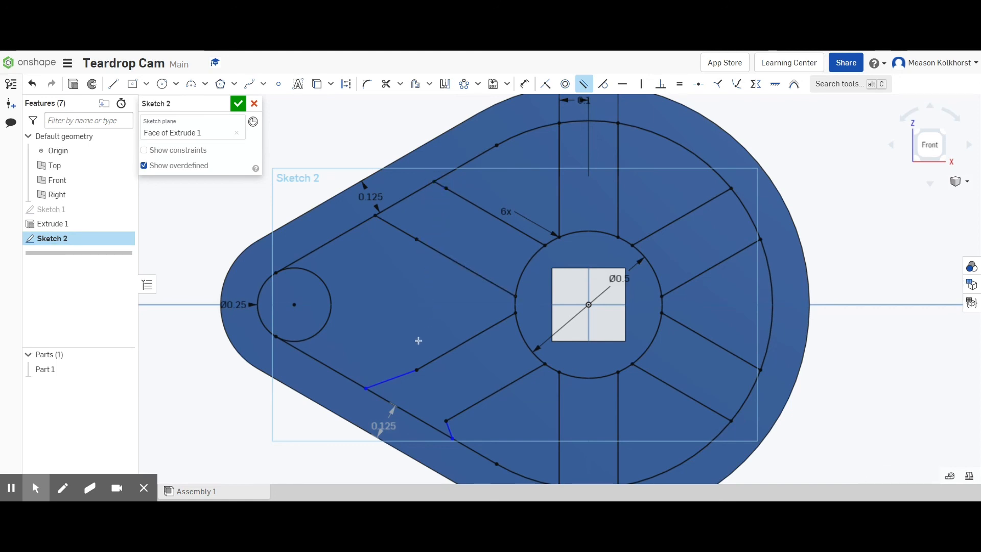
Make the two lower connecting lines parallel to the lower-left spoke lines and accept the sketch.
click(397, 377)
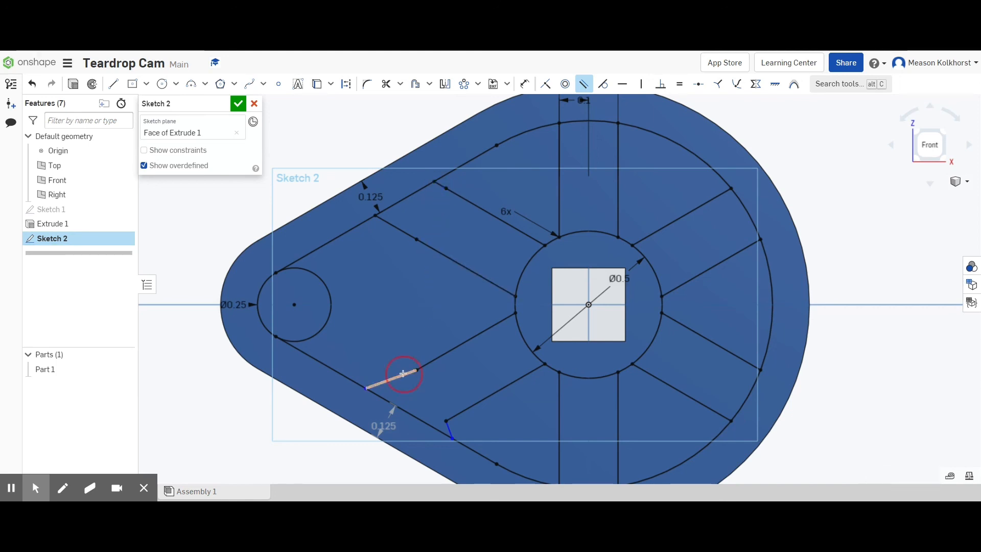
click(484, 396)
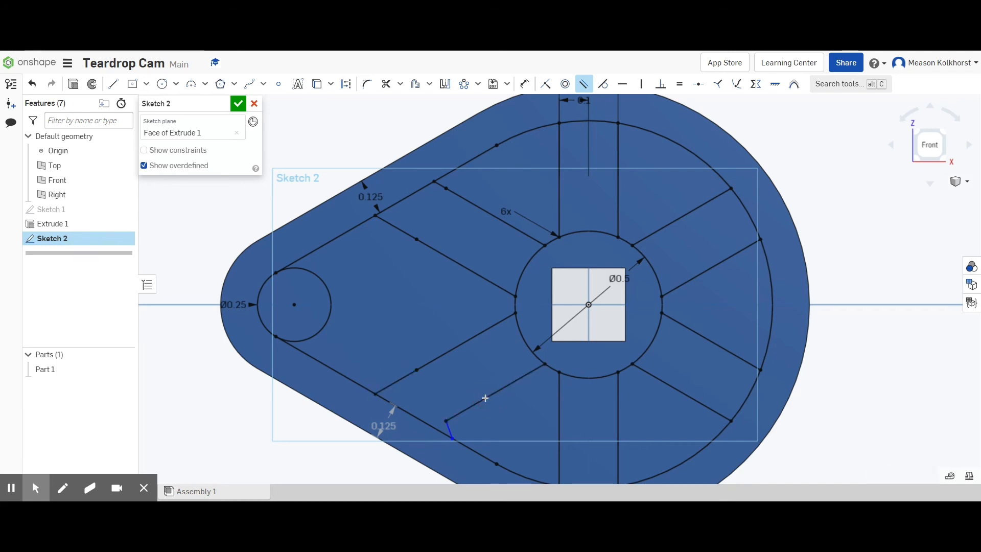
click(450, 429)
click(434, 361)
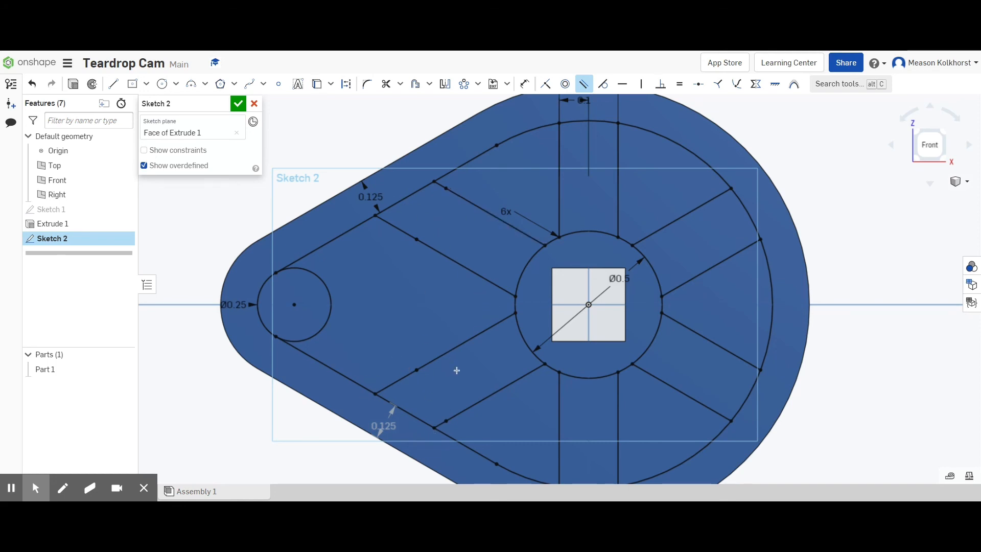
scroll(465, 372, down, 1)
scroll(525, 237, down, 1)
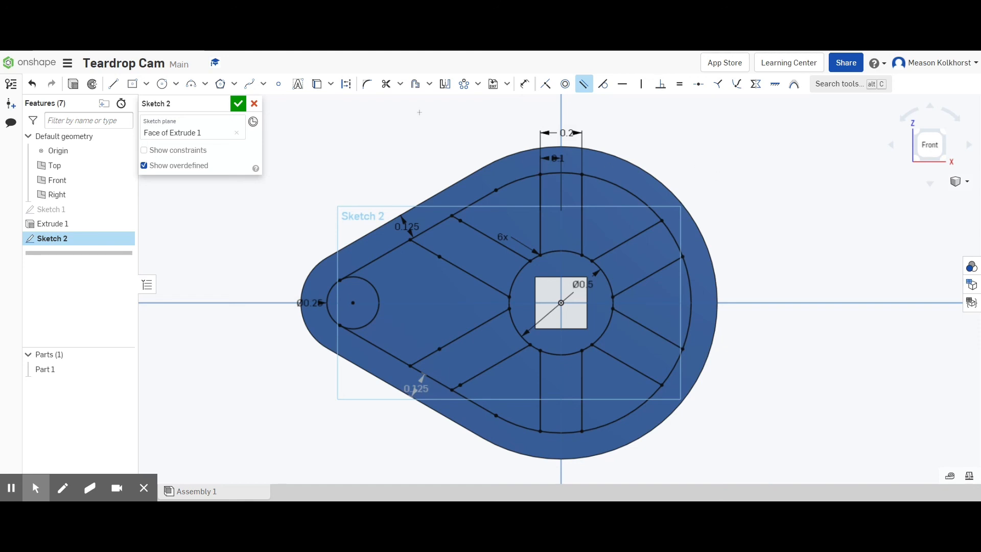
click(238, 104)
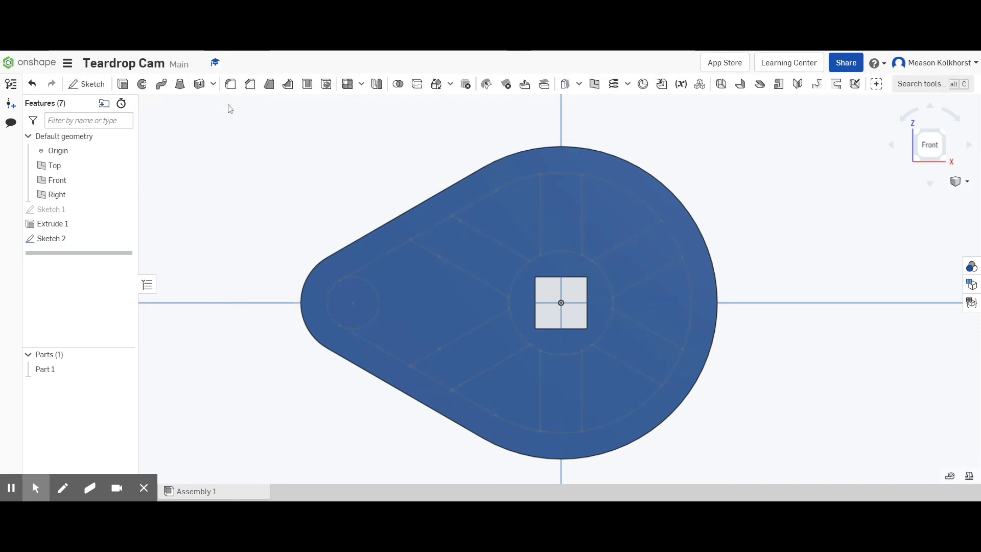
Start an extrude using the six front-face sketch regions enclosed between the spokes, including the large one toward the cam's narrow end.
click(122, 84)
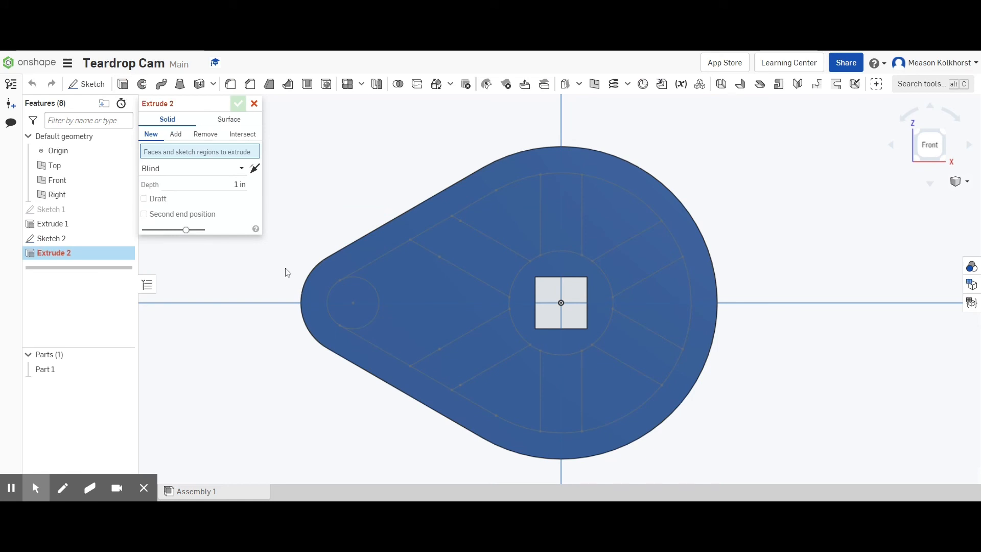
click(514, 229)
click(616, 214)
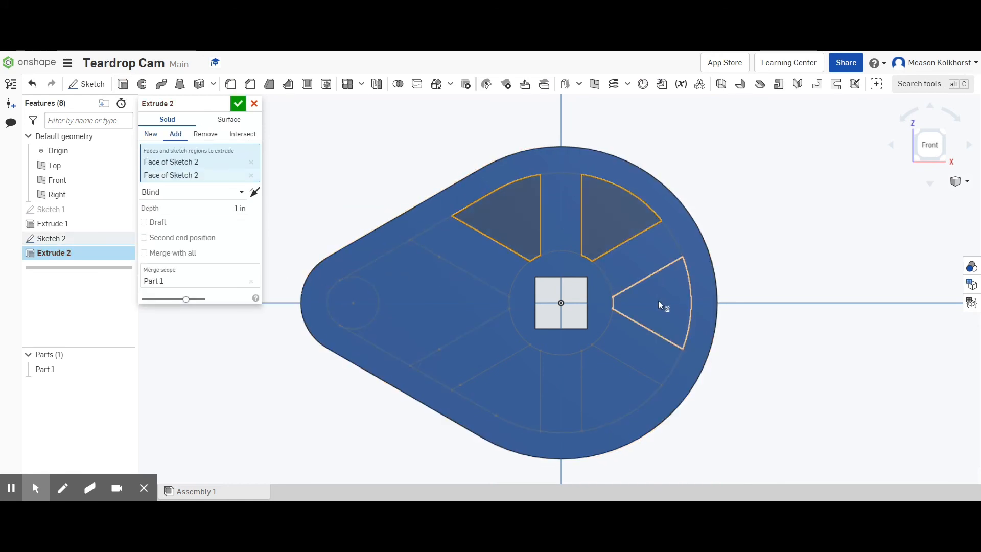
click(660, 302)
click(611, 396)
click(517, 388)
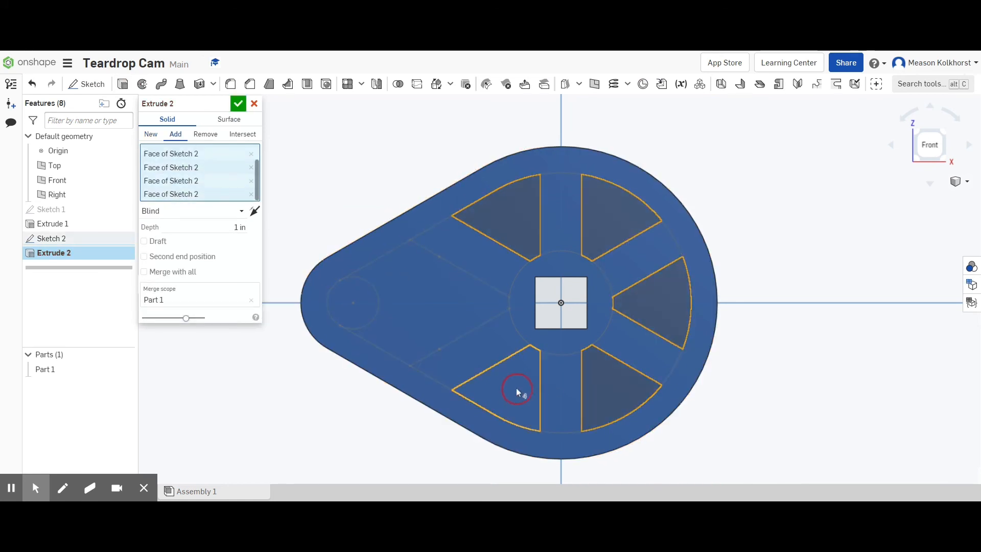
click(431, 324)
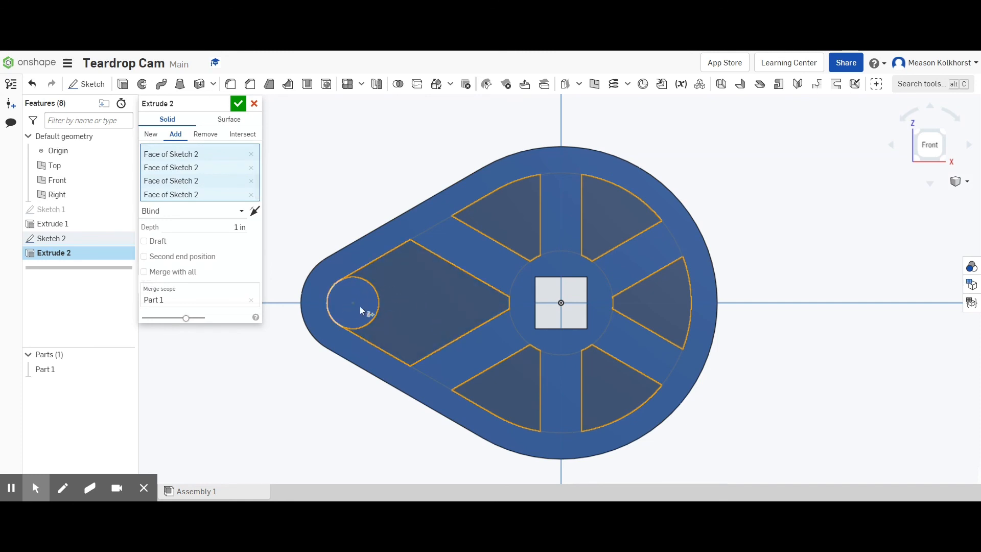
Set the extrude to remove material at a blind depth of 1 in, include the small circle at the narrow end, and accept it.
click(198, 135)
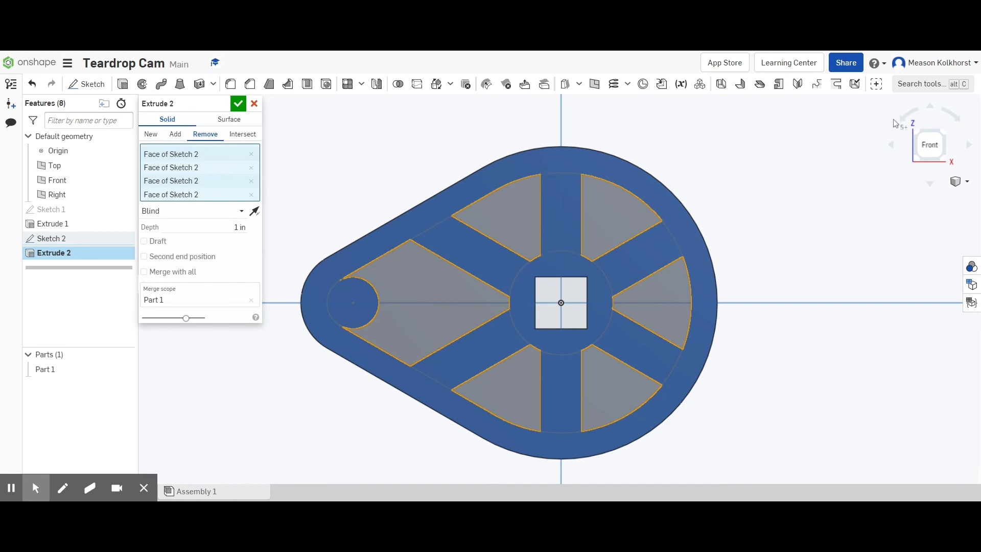
click(946, 134)
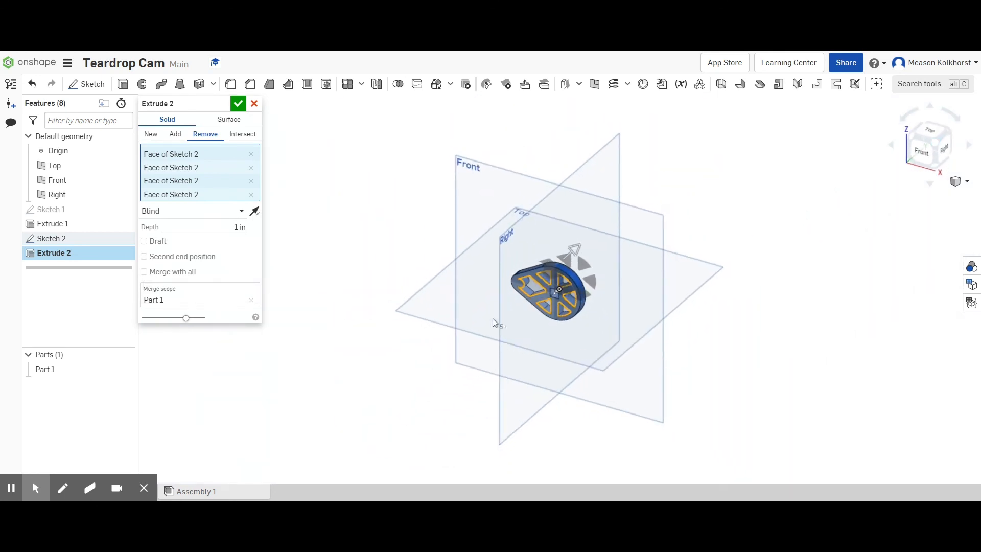
scroll(543, 283, up, 5)
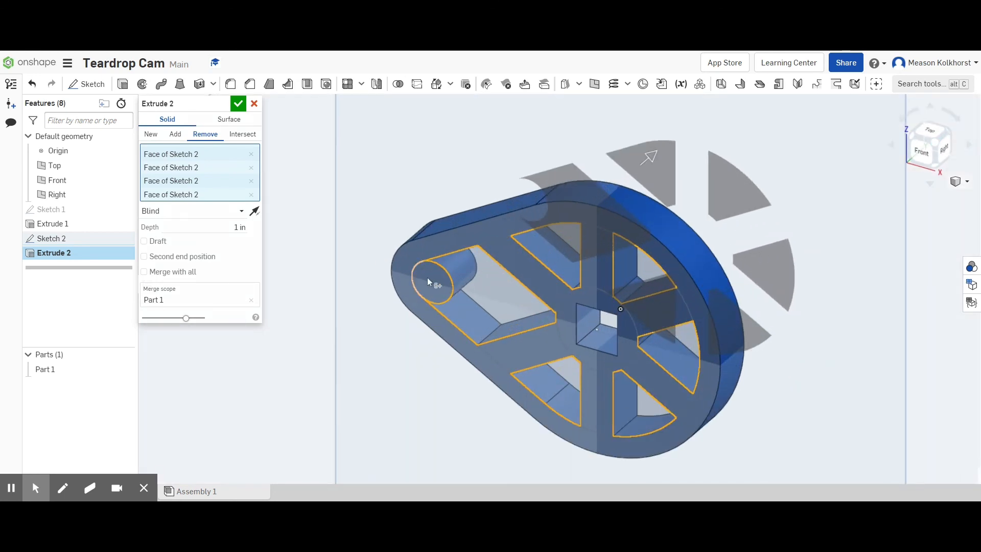
click(434, 281)
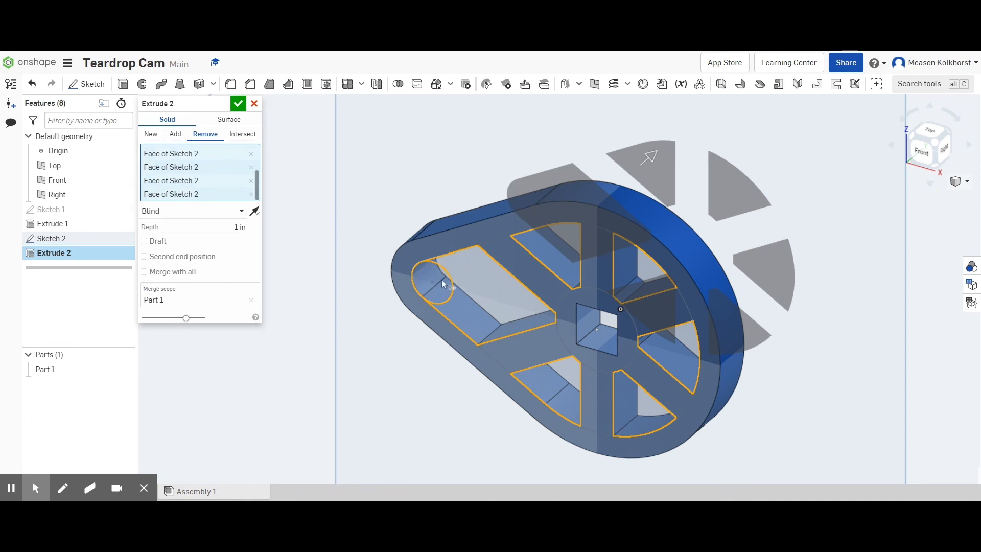
click(238, 103)
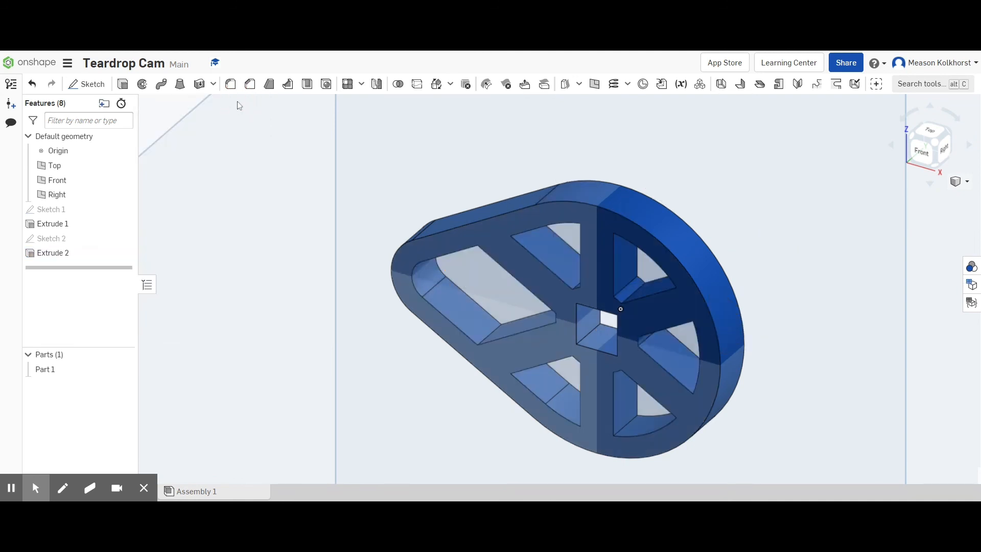
mouse_move(475, 296)
right_down()
mouse_move(498, 259)
mouse_move(484, 281)
right_up()
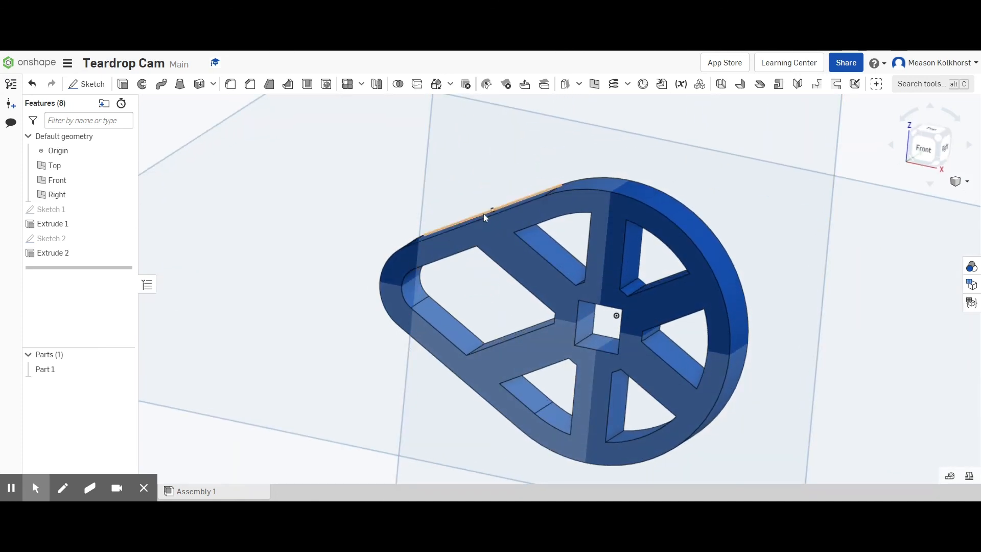
scroll(486, 215, down, 2)
scroll(562, 324, up, 3)
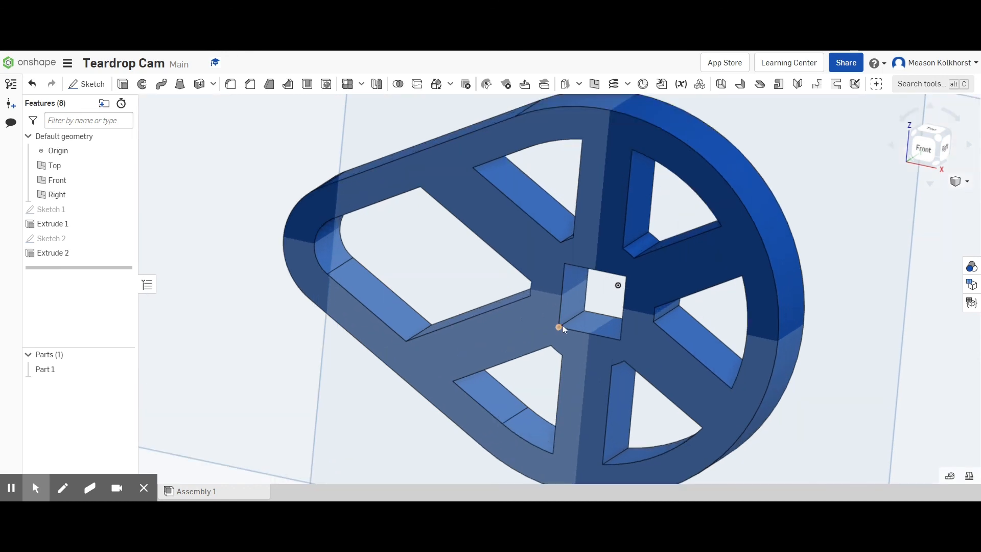
scroll(563, 329, down, 2)
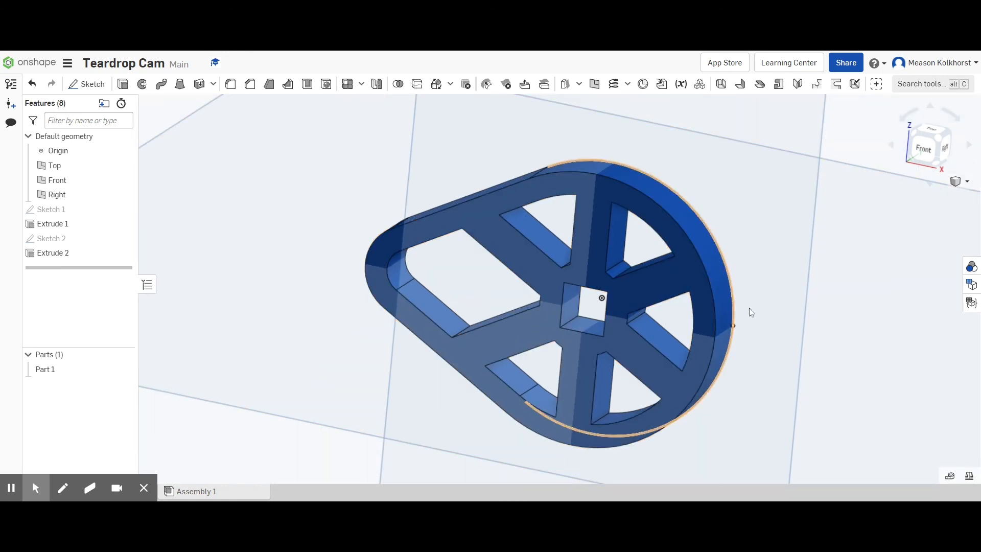